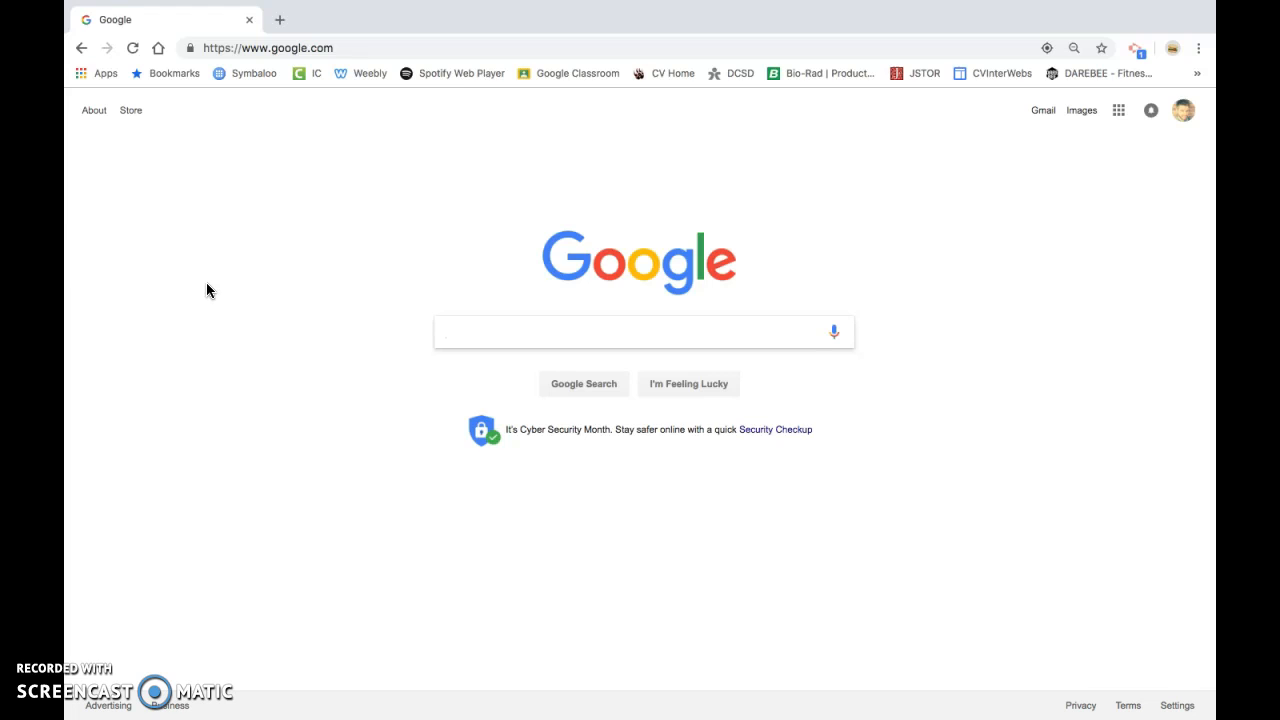
Go to the New England BioLabs website at neb.com
left_click(268, 262)
left_click(278, 250)
left_click(380, 40)
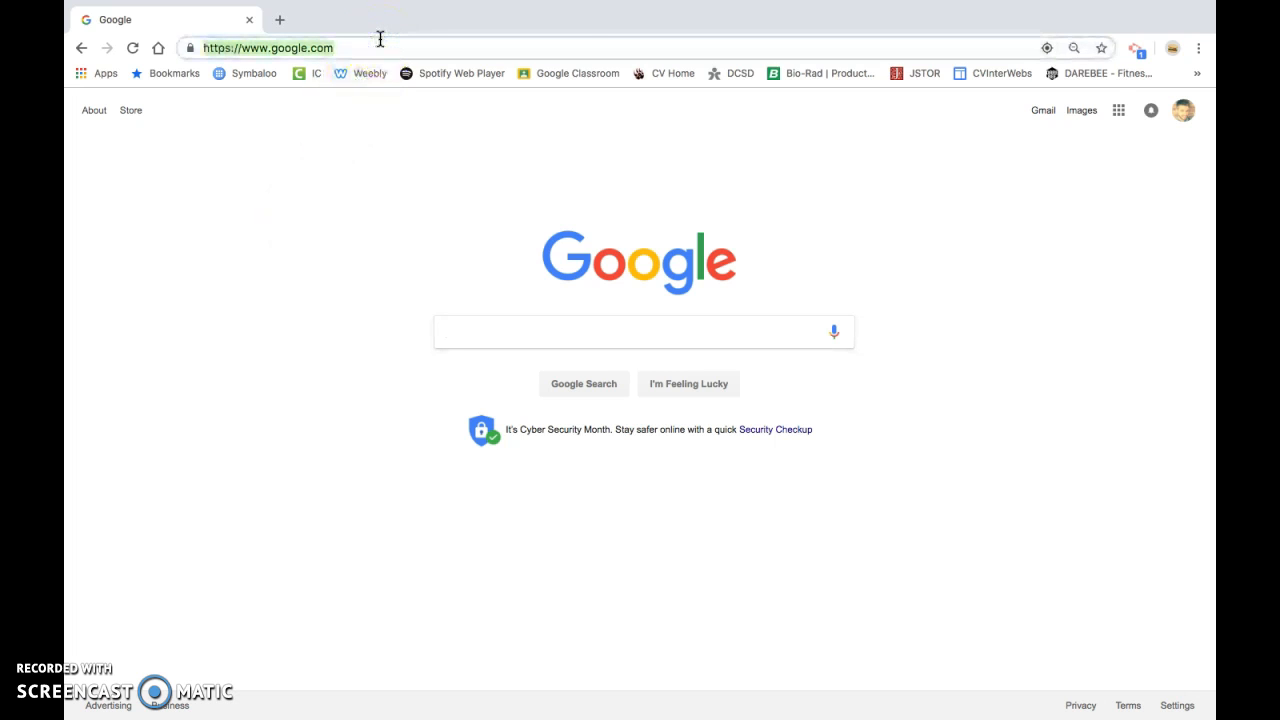
type("neb")
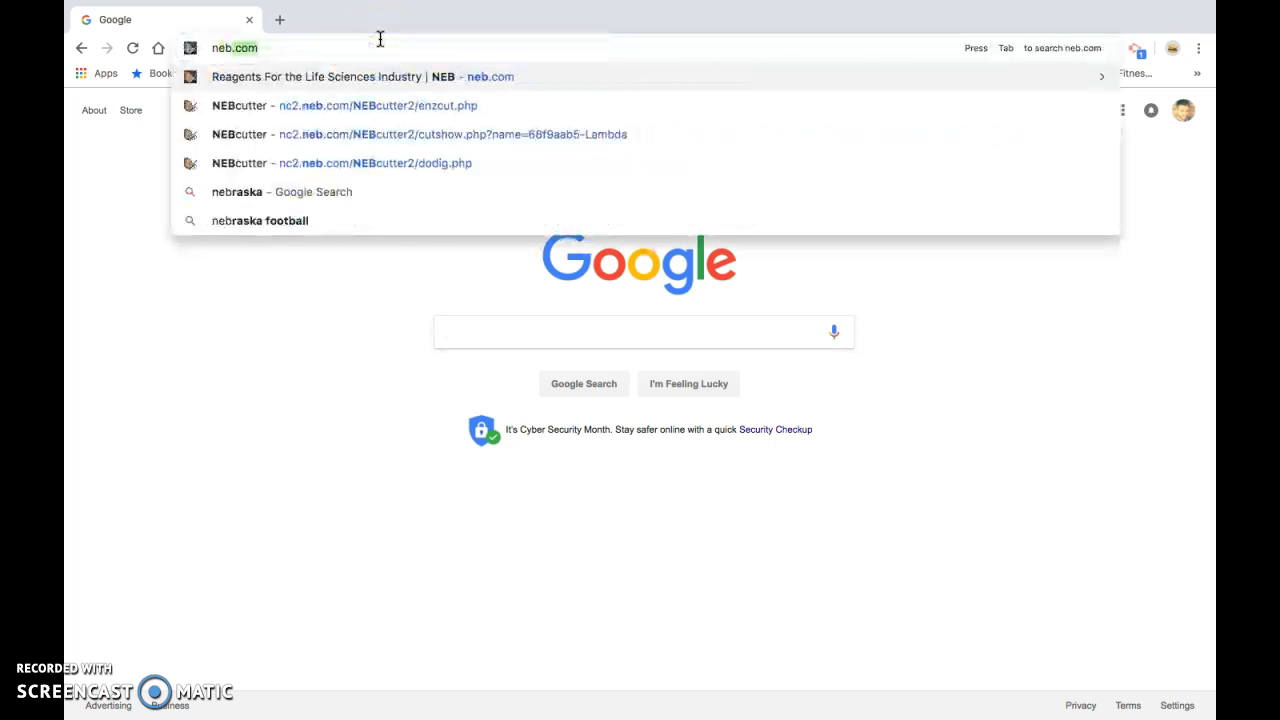
key("Return")
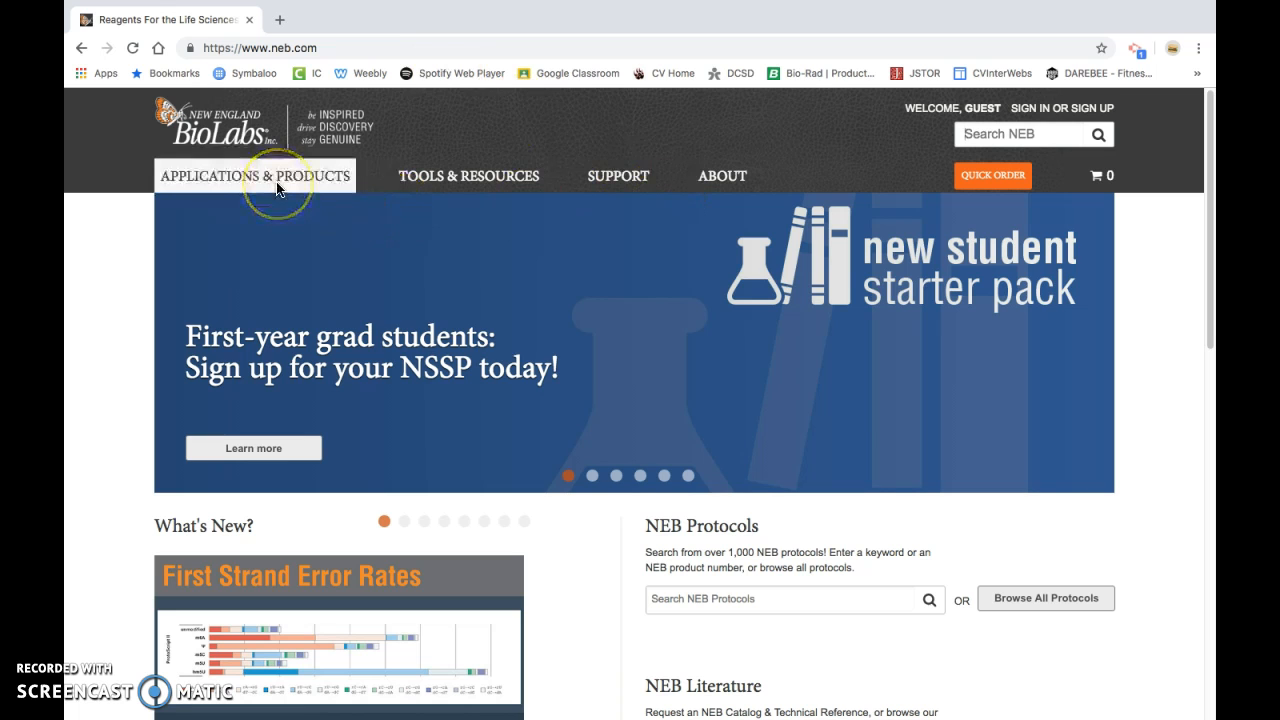
Open the NEBcutter tool from the website's list of tools and resources
mouse_move(278, 188)
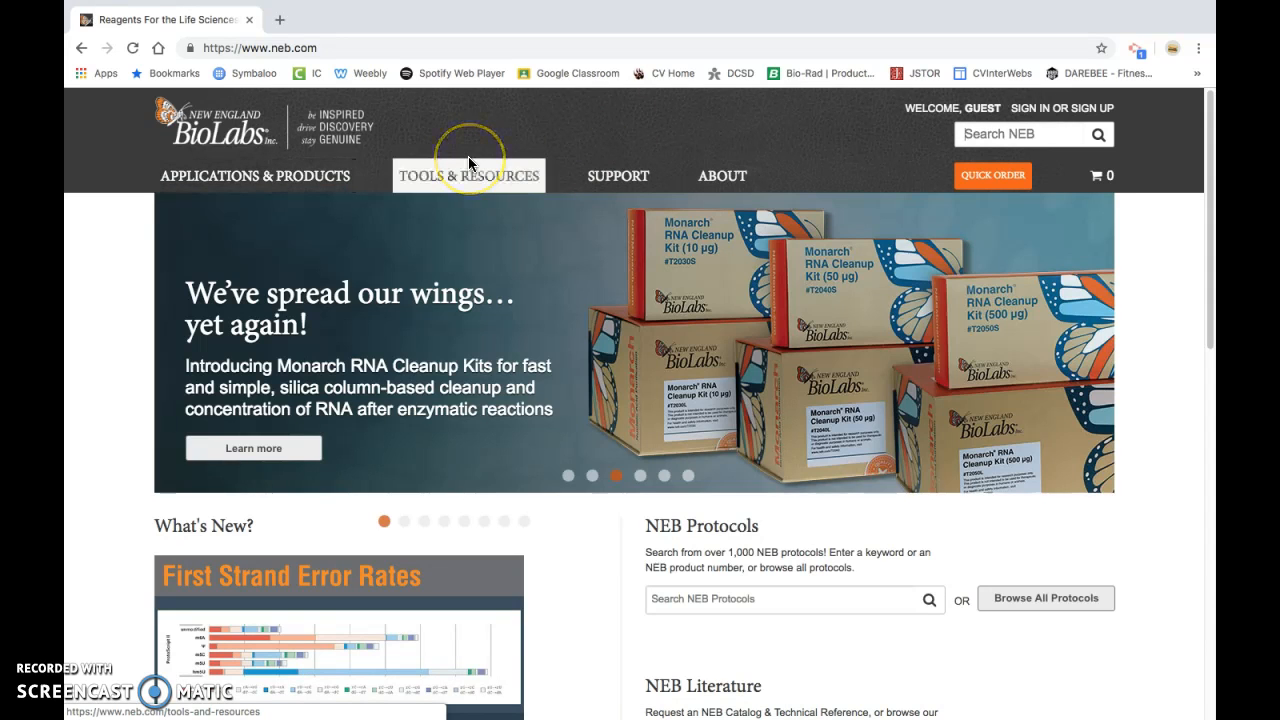
mouse_move(468, 156)
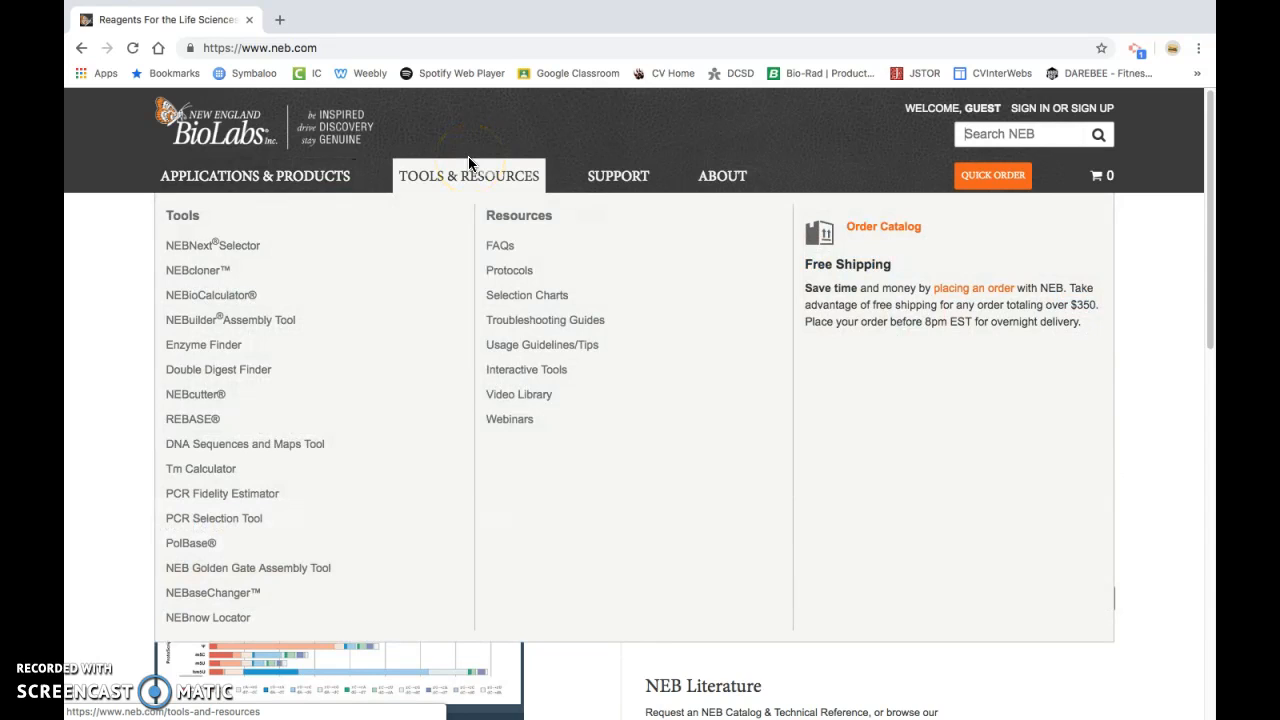
left_click(443, 175)
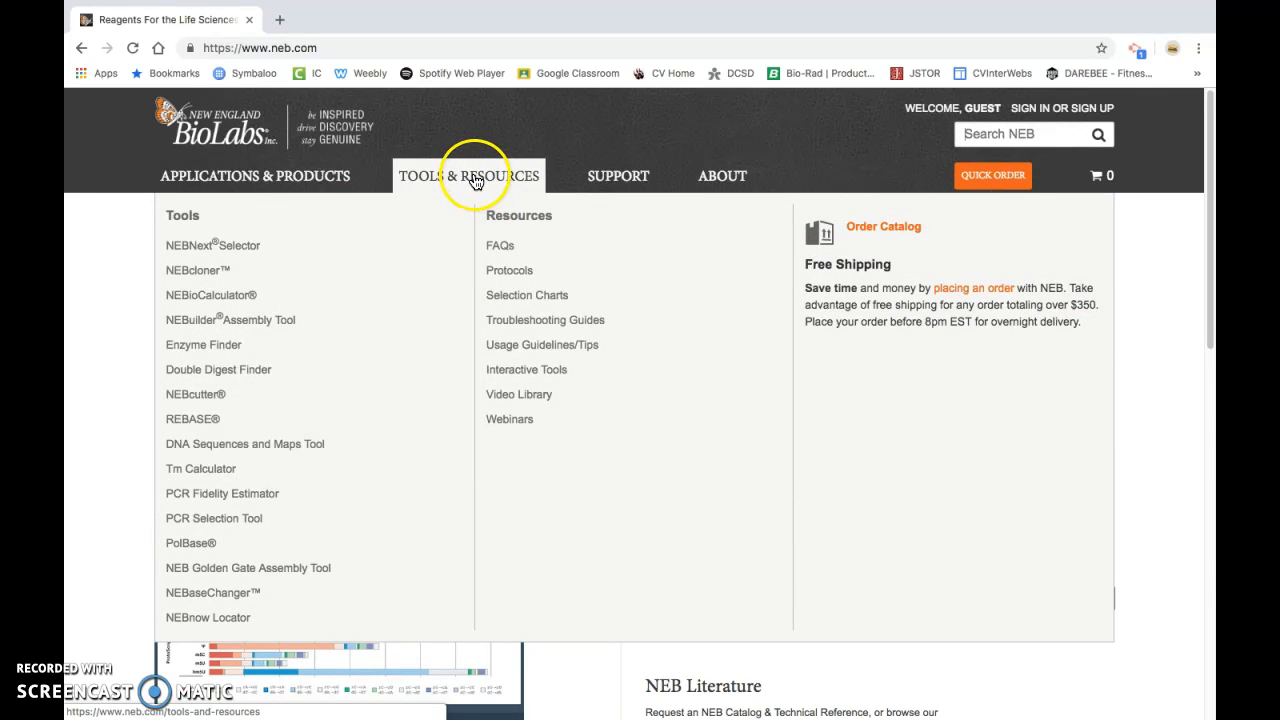
left_click(215, 402)
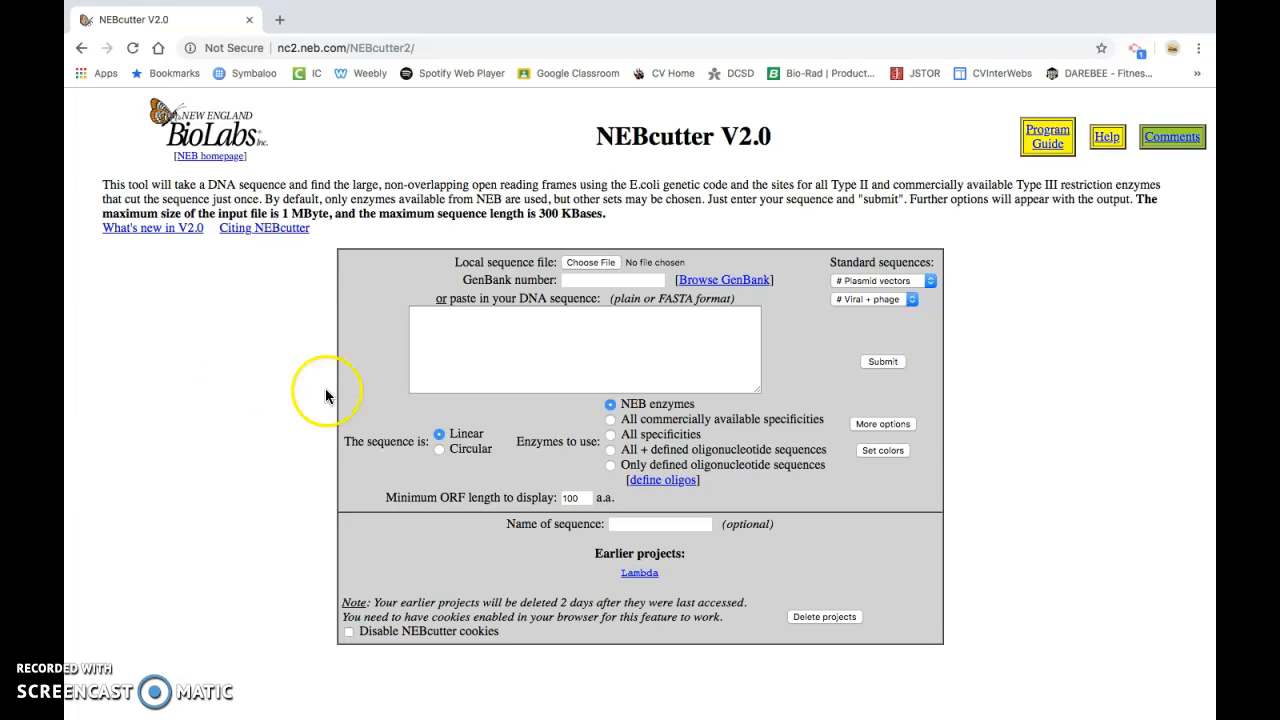
left_click(896, 281)
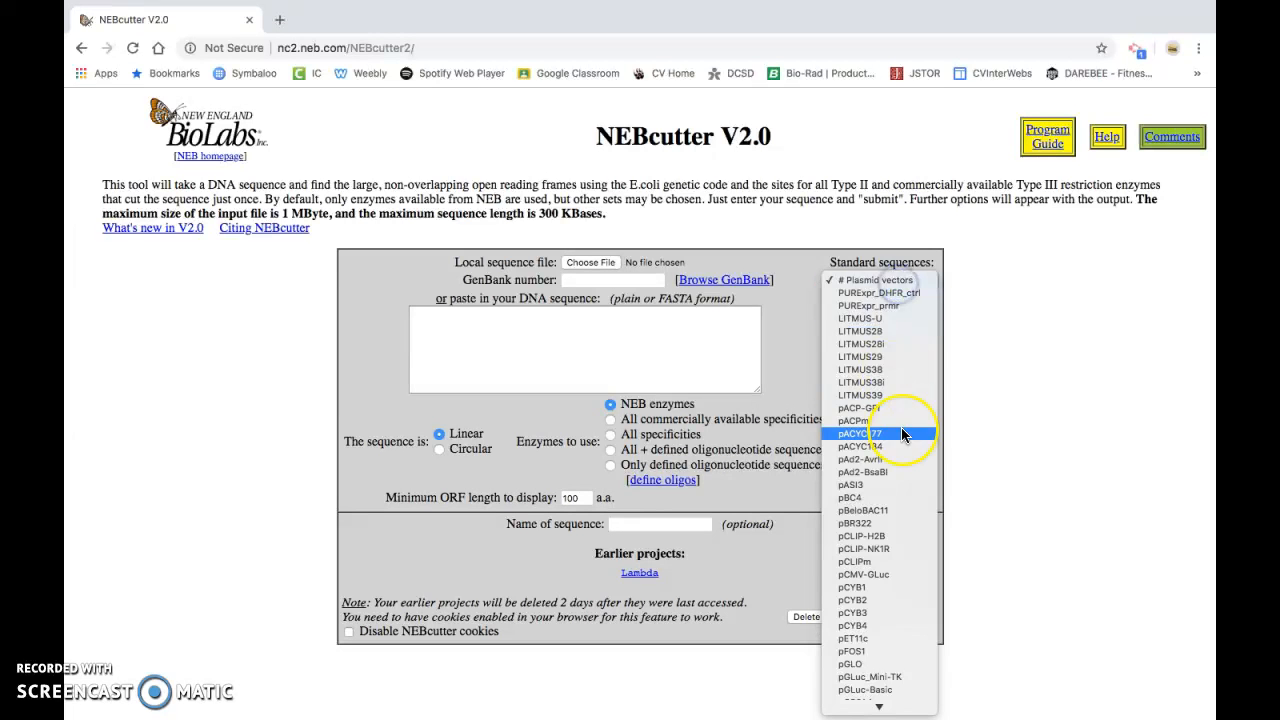
scroll(903, 434, "down", 10)
scroll(903, 434, "down", 5)
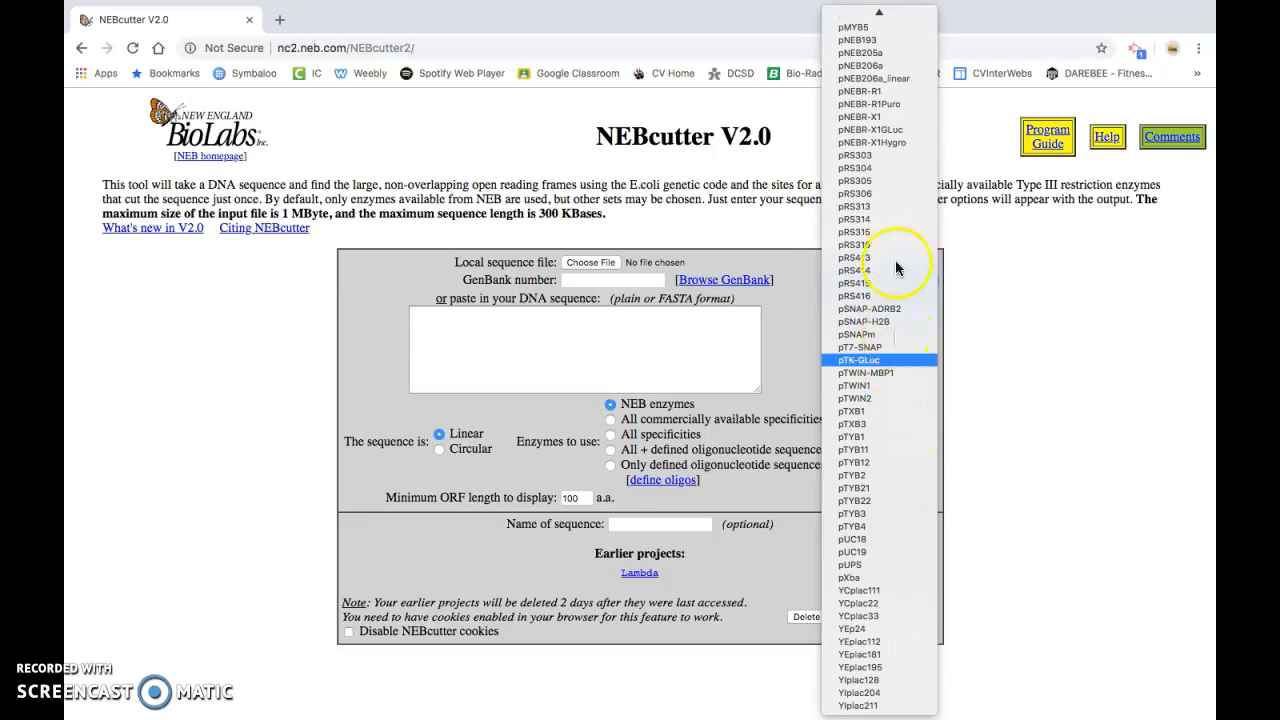
scroll(880, 430, "up", 15)
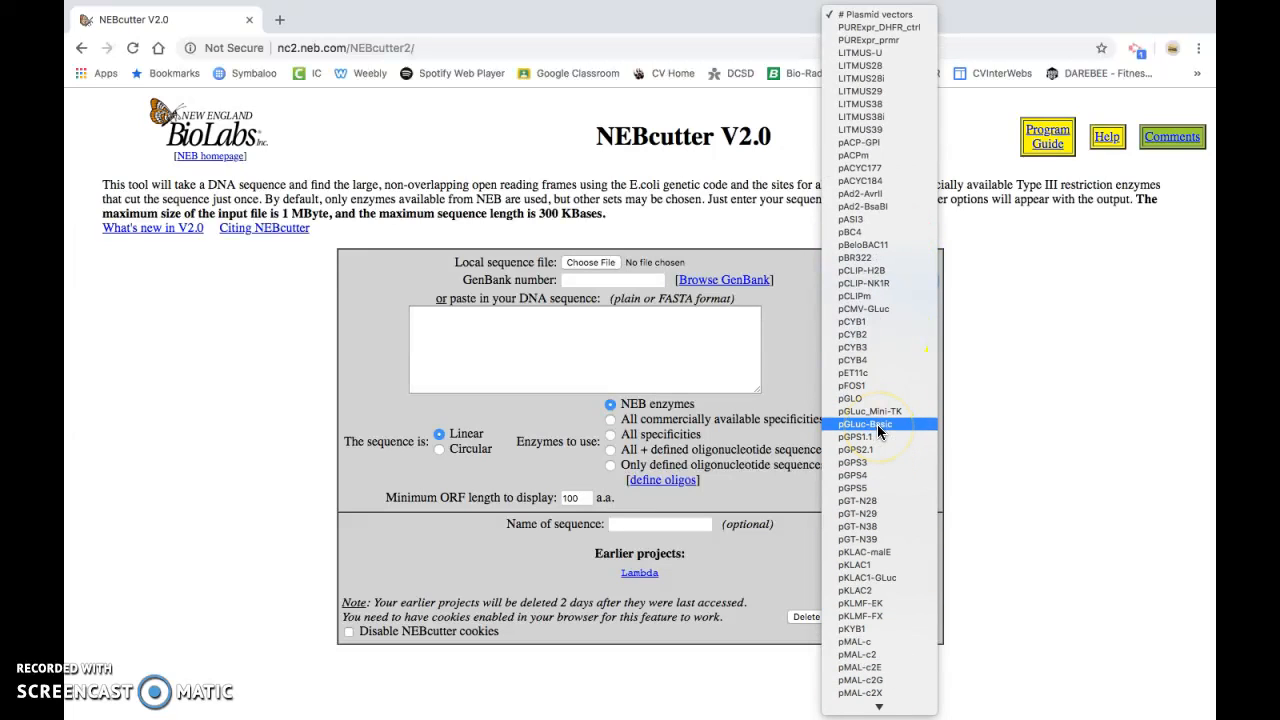
left_click(359, 388)
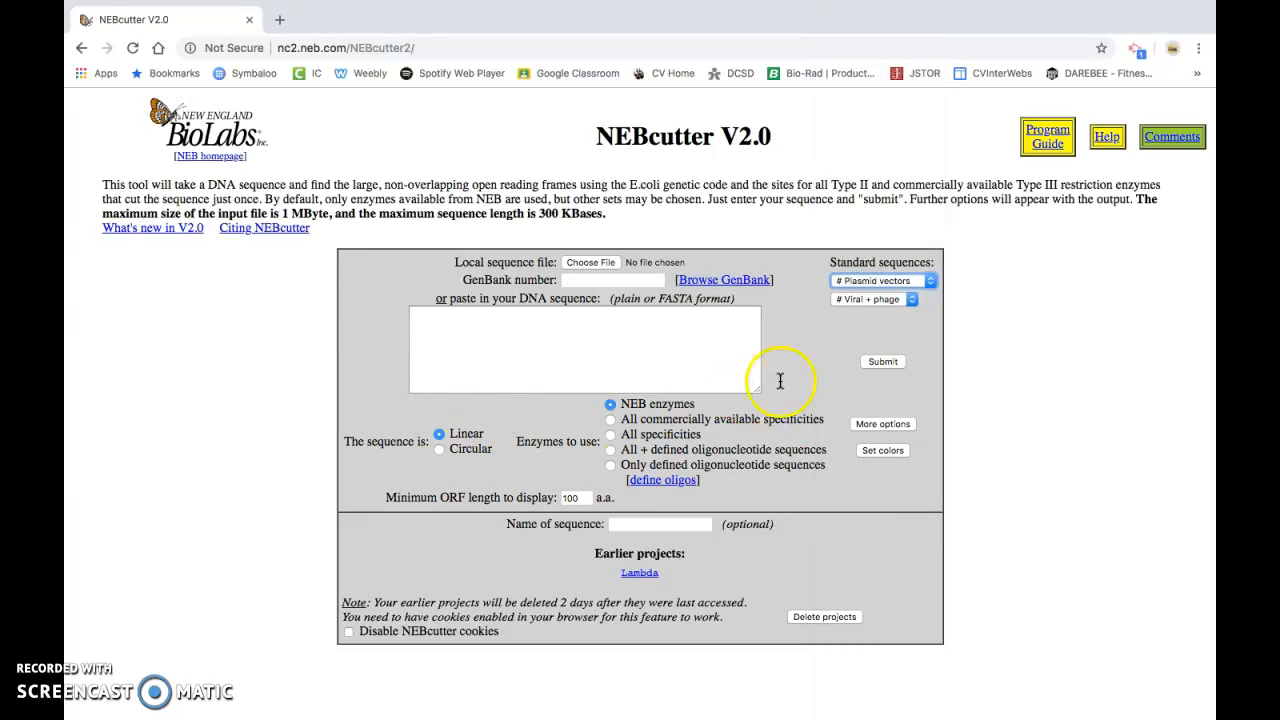
Choose Lambda from the standard viral and phage sequences and submit it for restriction site analysis
left_click(908, 302)
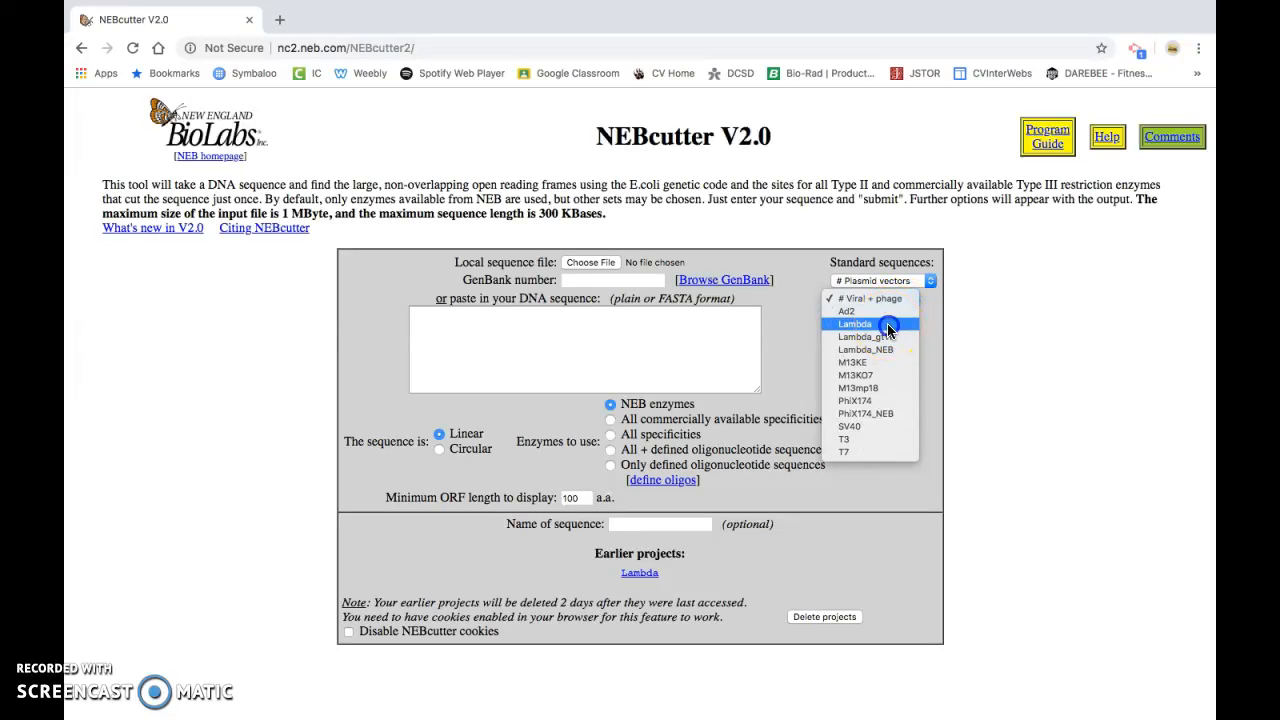
left_click(887, 324)
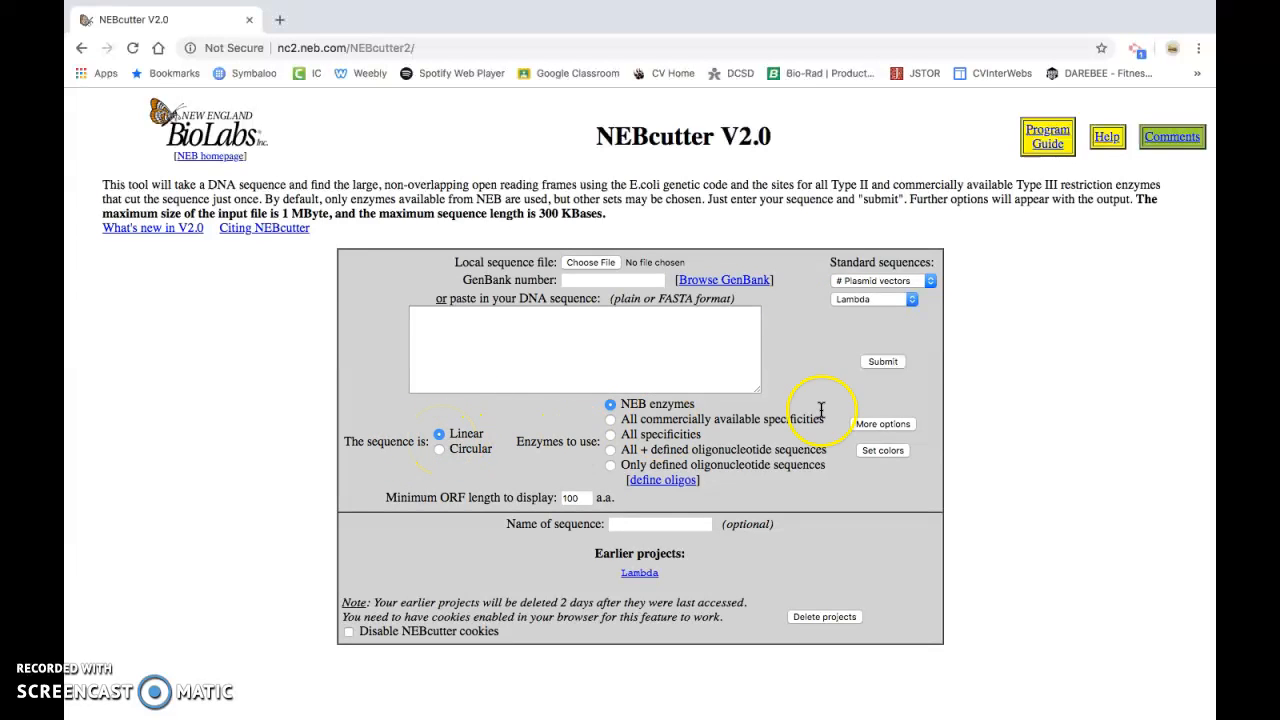
left_click(890, 365)
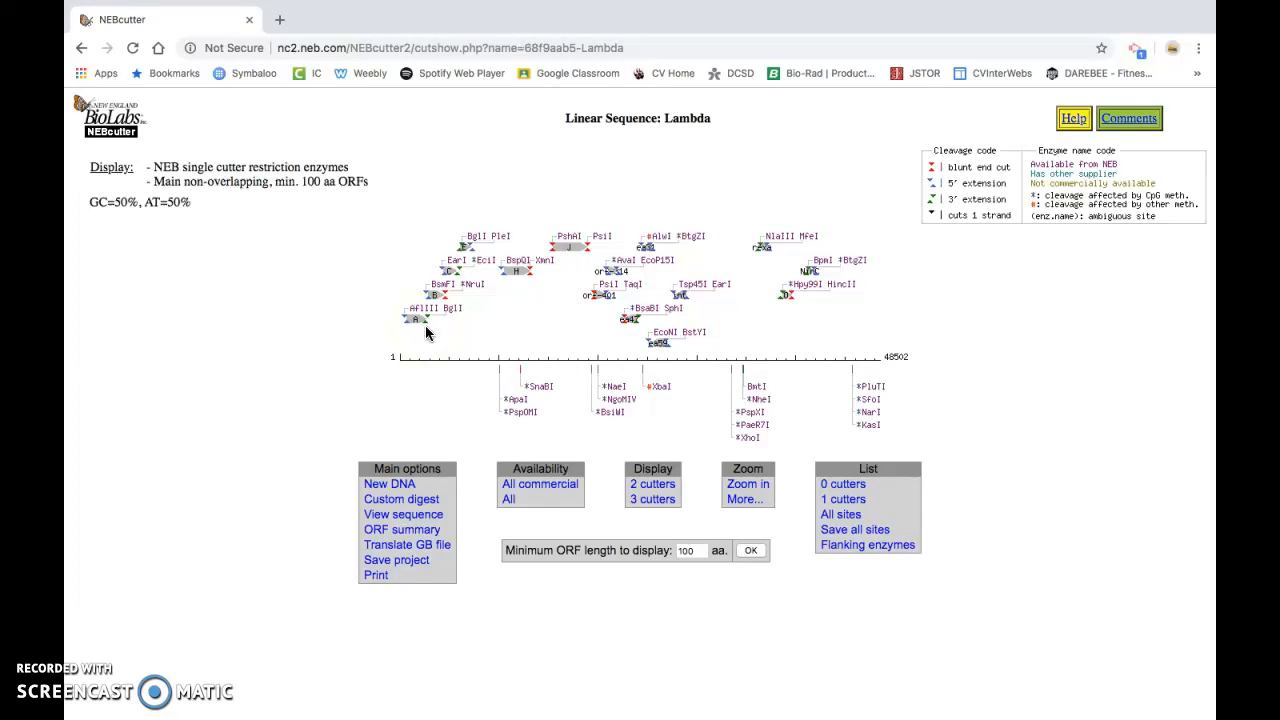
Start a custom digest of the Lambda sequence
left_click(422, 508)
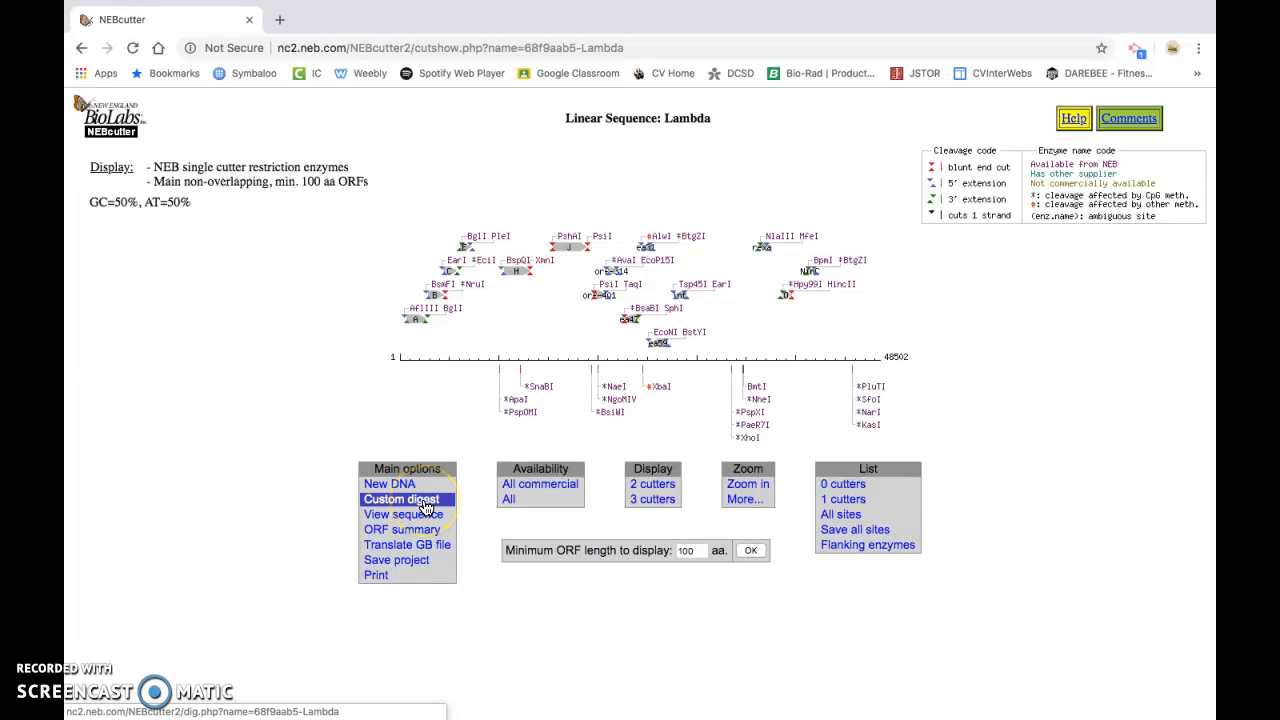
left_click(422, 502)
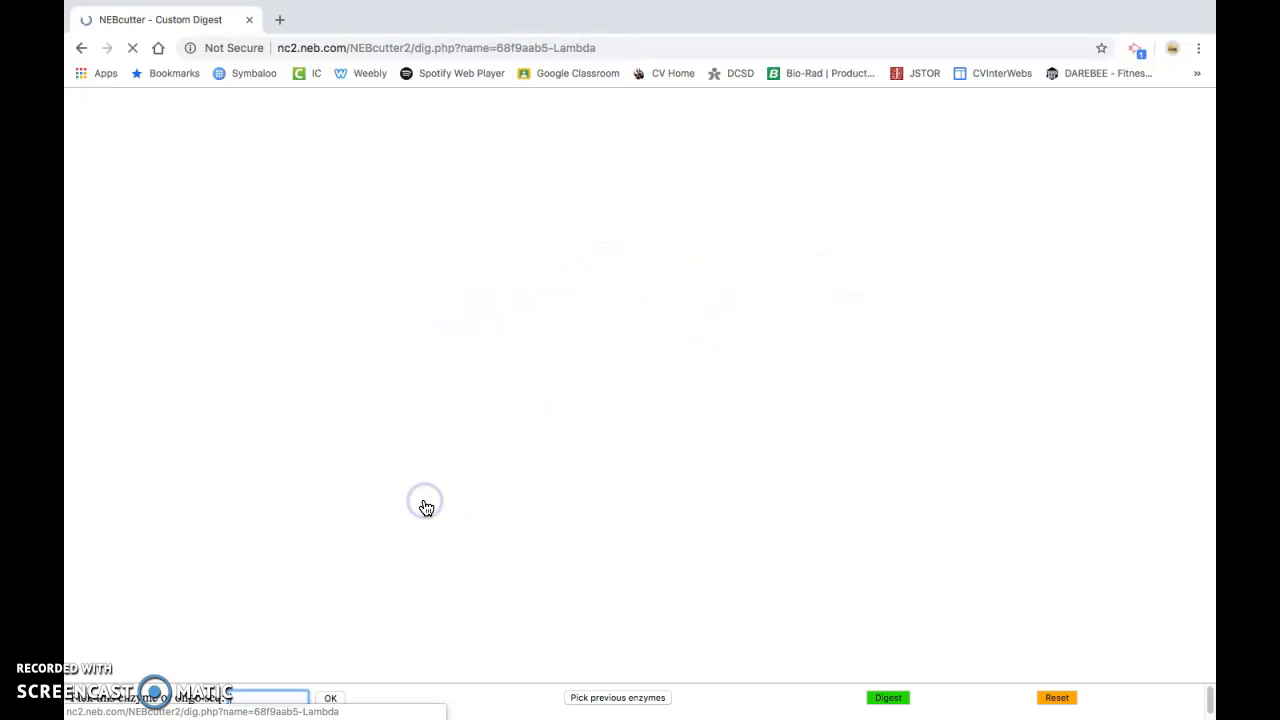
left_click(555, 513)
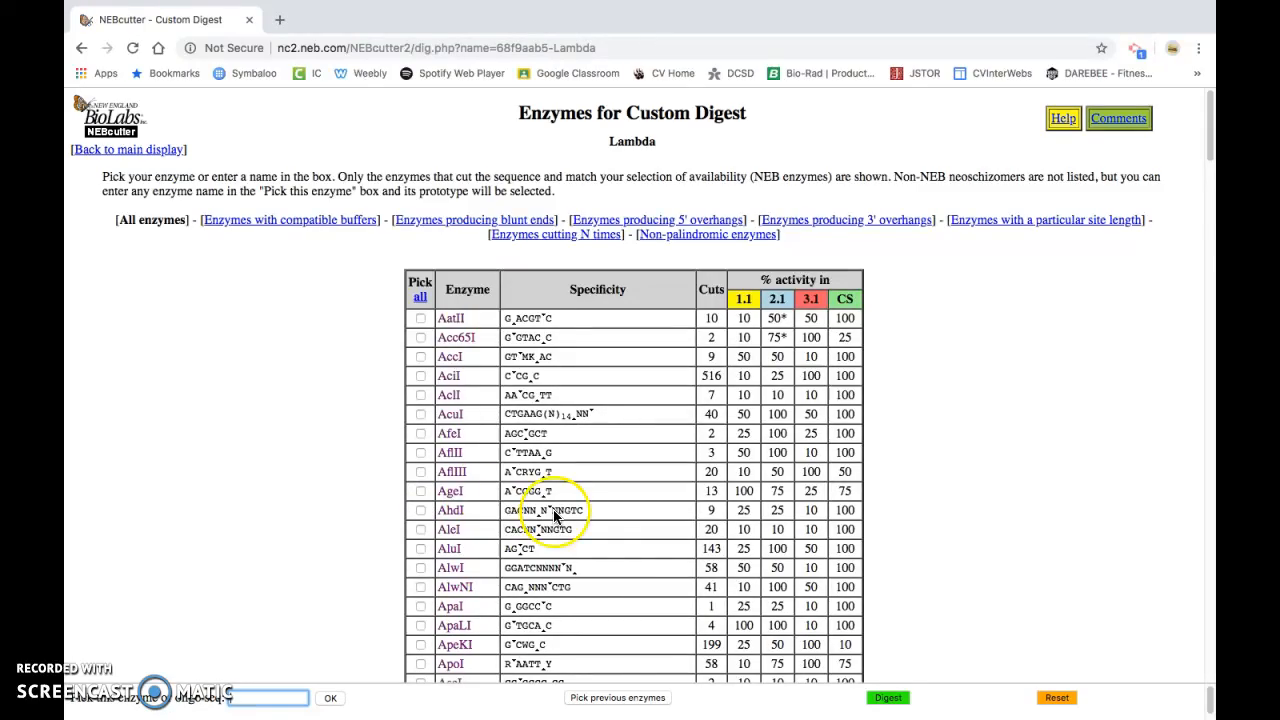
Select the PstI enzyme in the enzyme table and digest the Lambda sequence with it
scroll(555, 515, "down", 20)
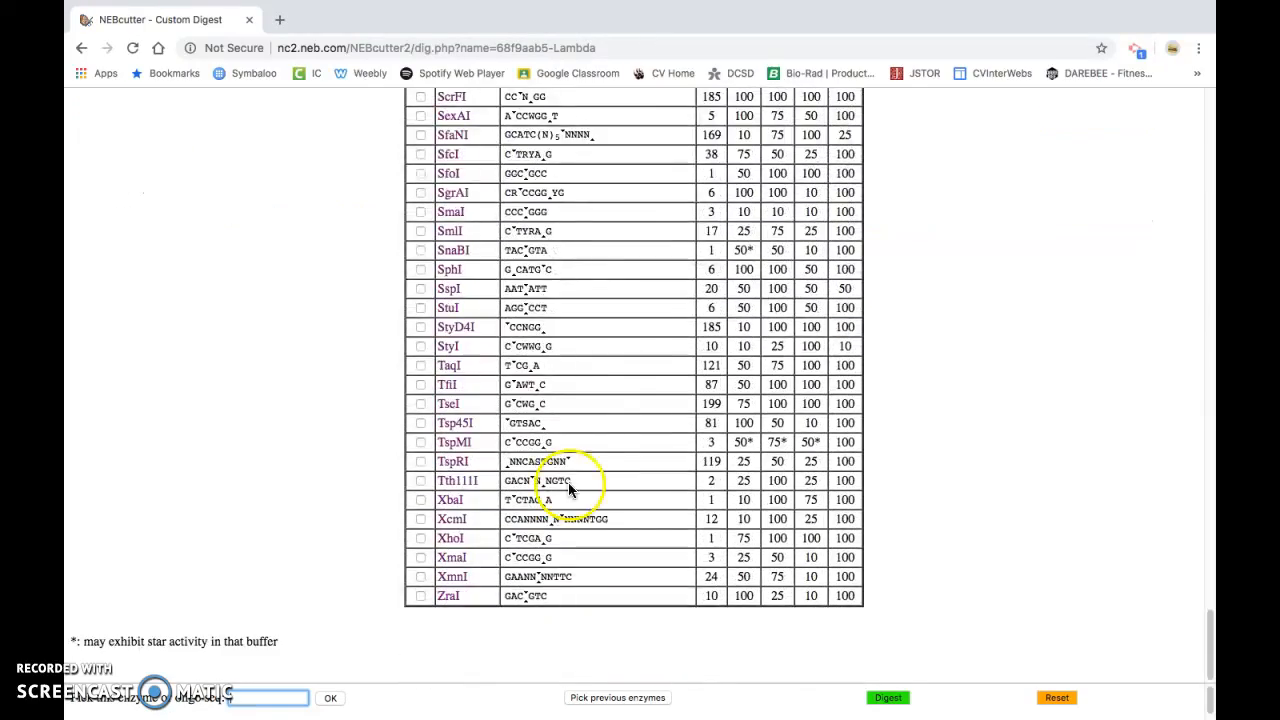
left_click(620, 366)
scroll(620, 368, "up", 20)
scroll(620, 368, "up", 20)
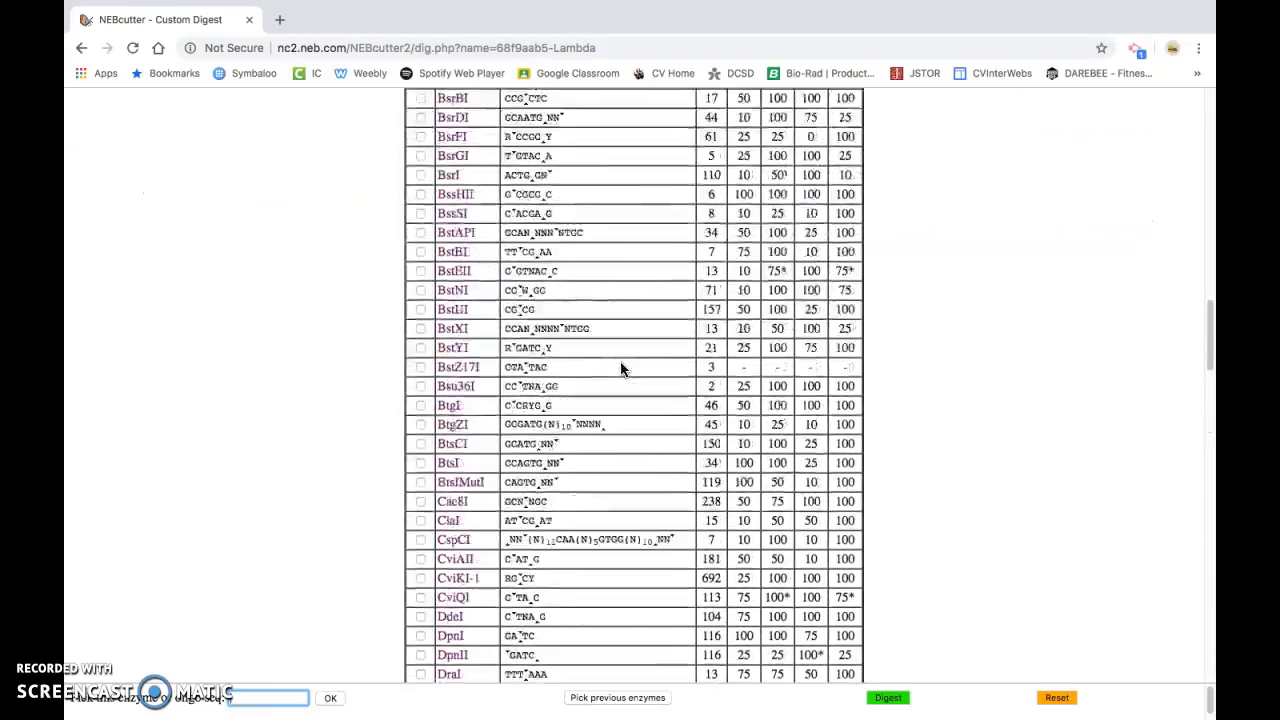
scroll(620, 368, "up", 2)
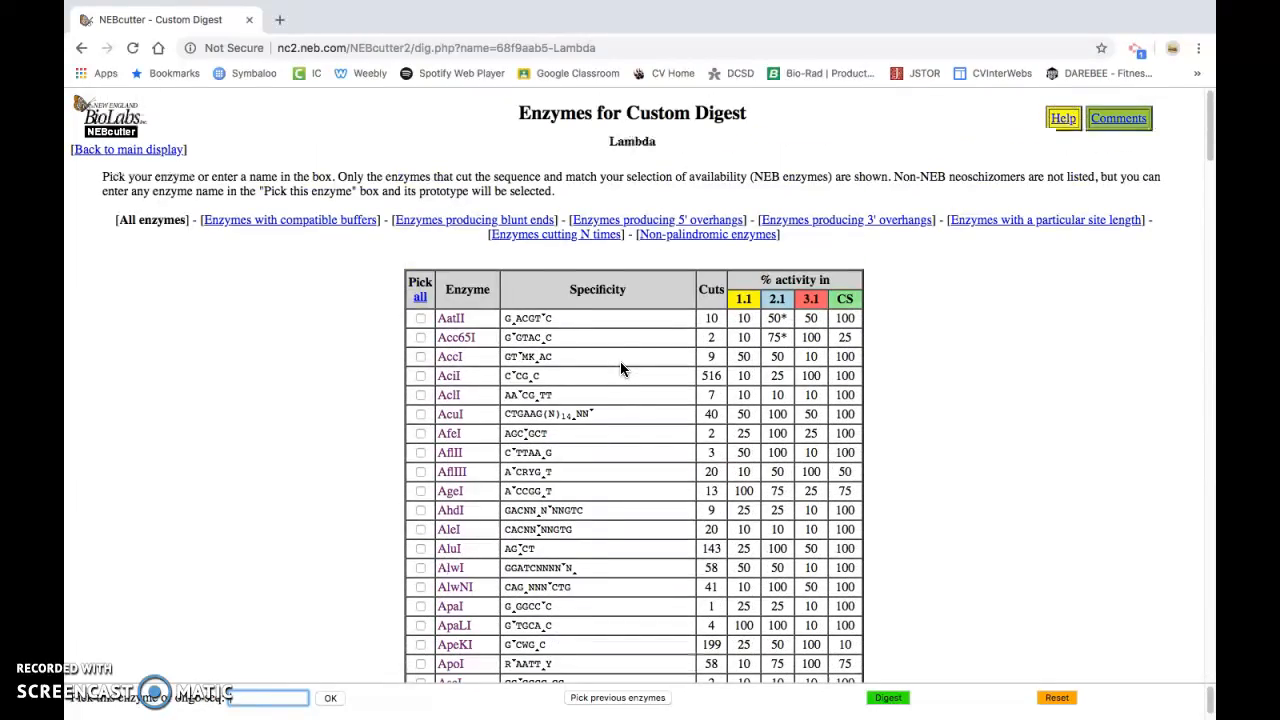
scroll(620, 369, "down", 20)
scroll(620, 369, "down", 15)
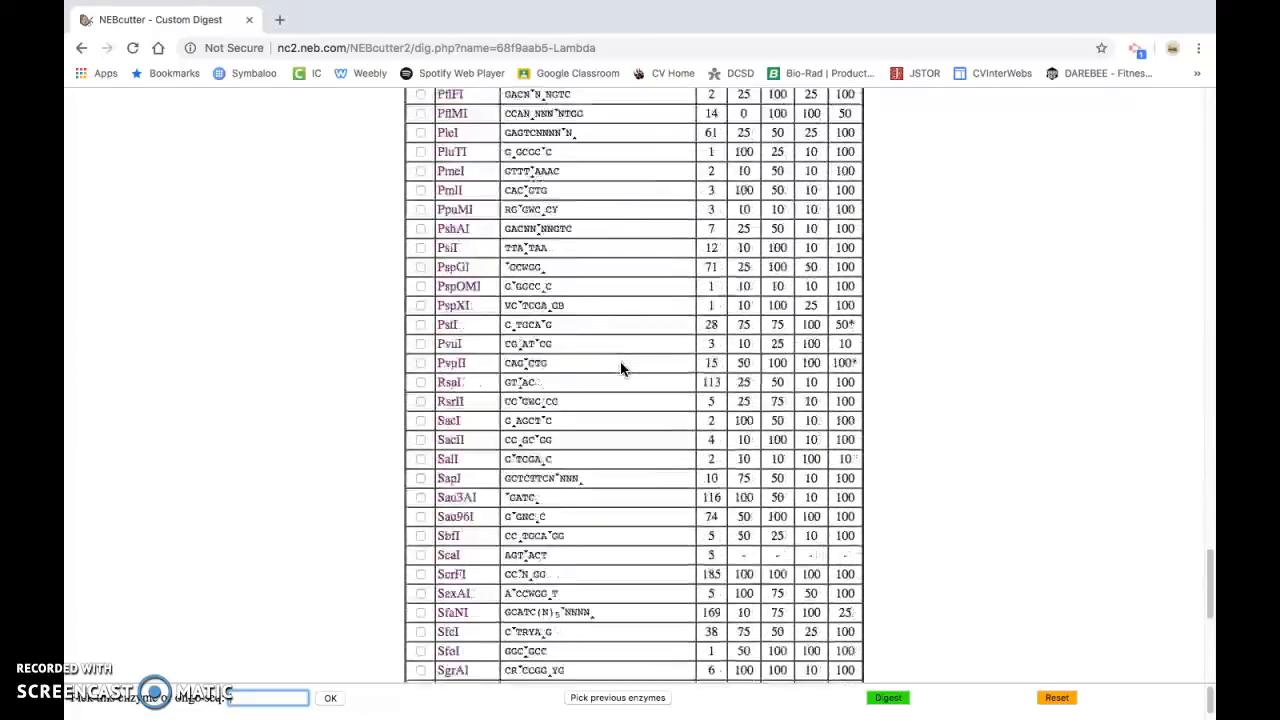
scroll(620, 369, "down", 3)
scroll(620, 369, "up", 6)
scroll(620, 369, "up", 3)
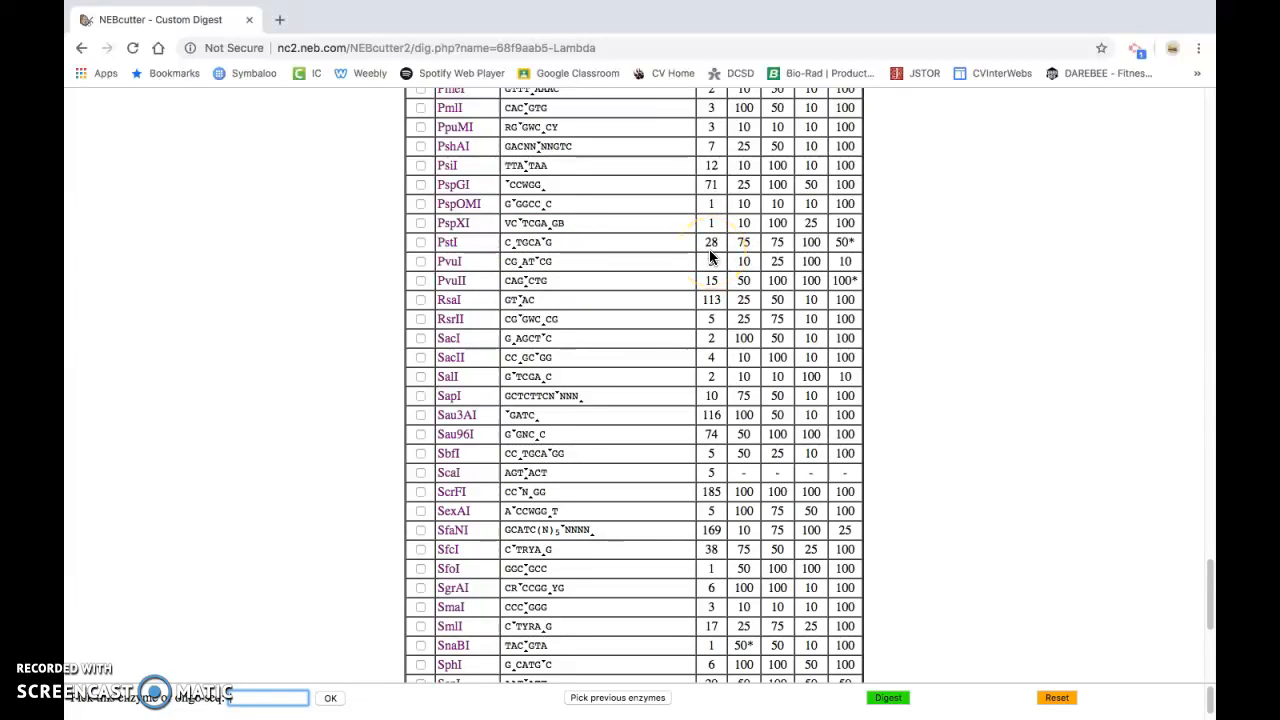
left_click(421, 243)
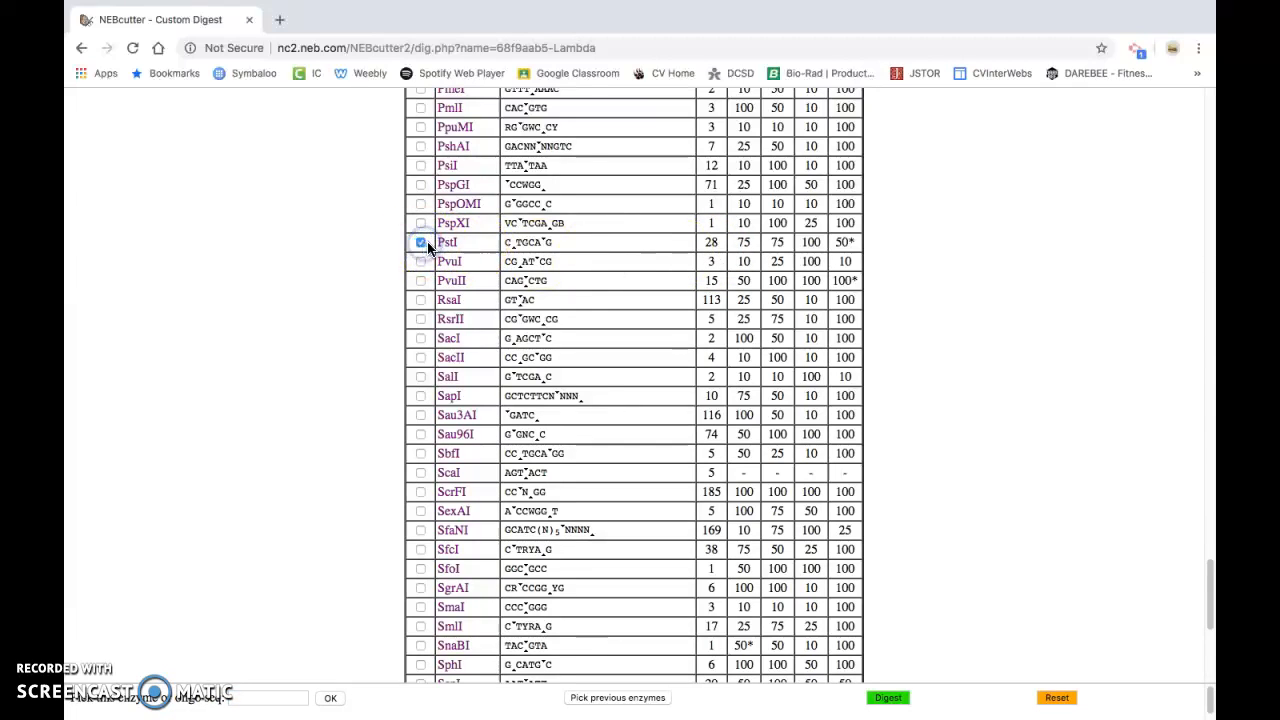
left_click(889, 703)
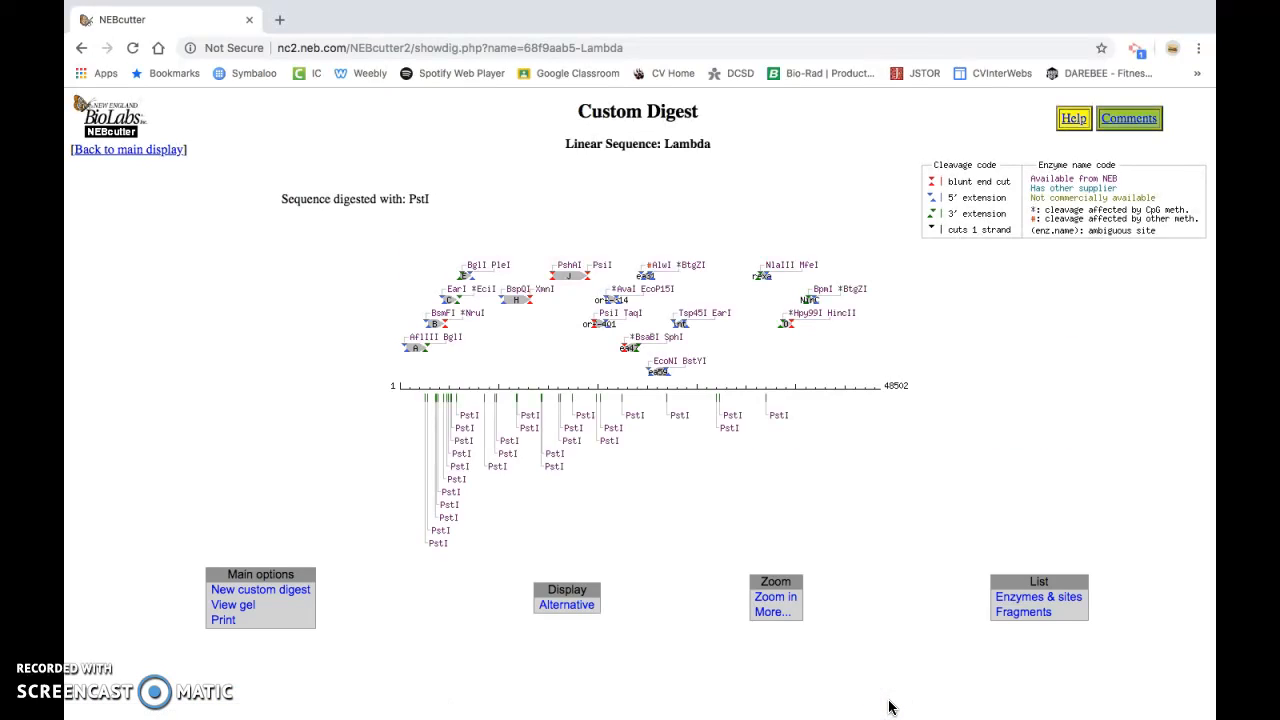
List the fragments of the PstI digest and examine the fragment lengths from largest to smallest
mouse_move(457, 493)
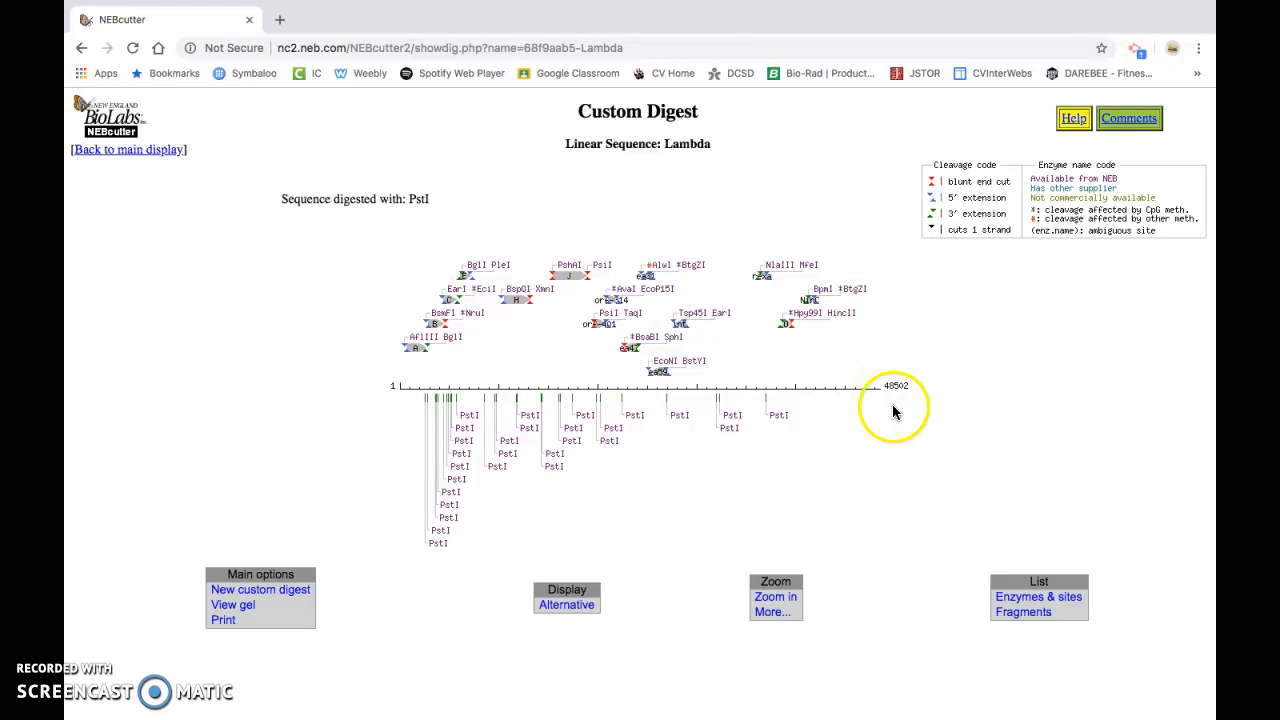
left_click(1017, 613)
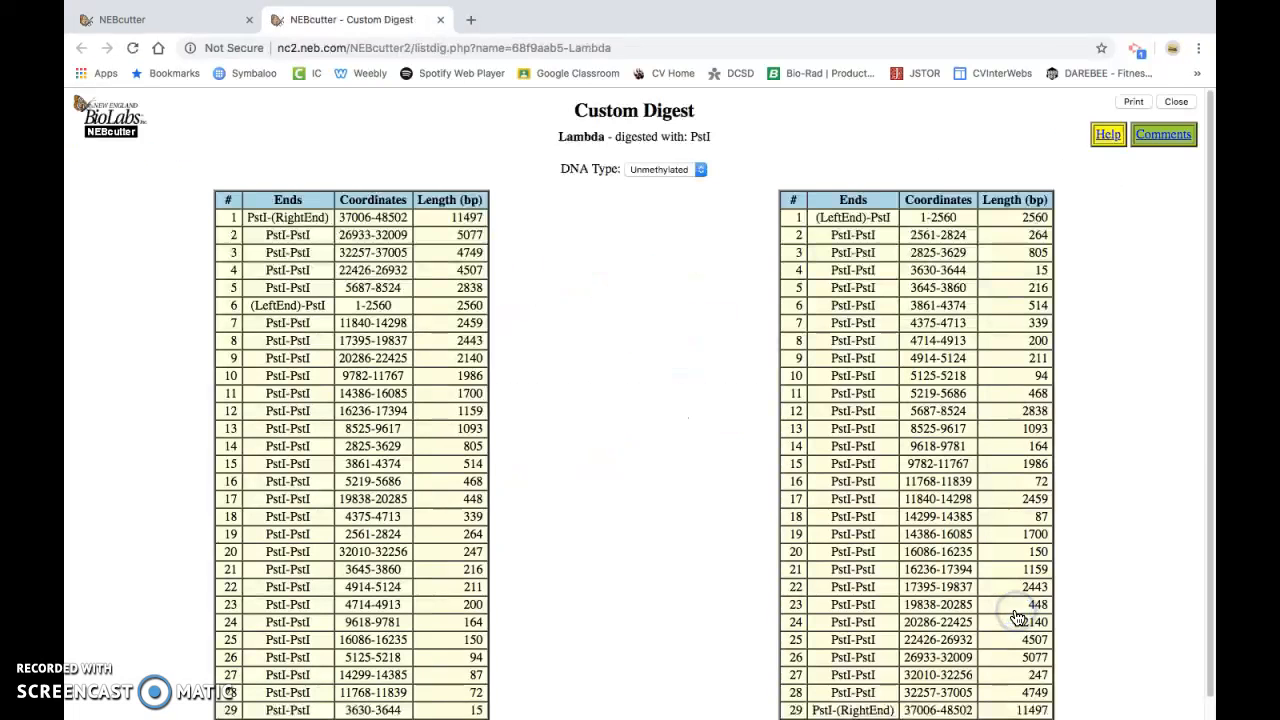
scroll(711, 438, "down", 1)
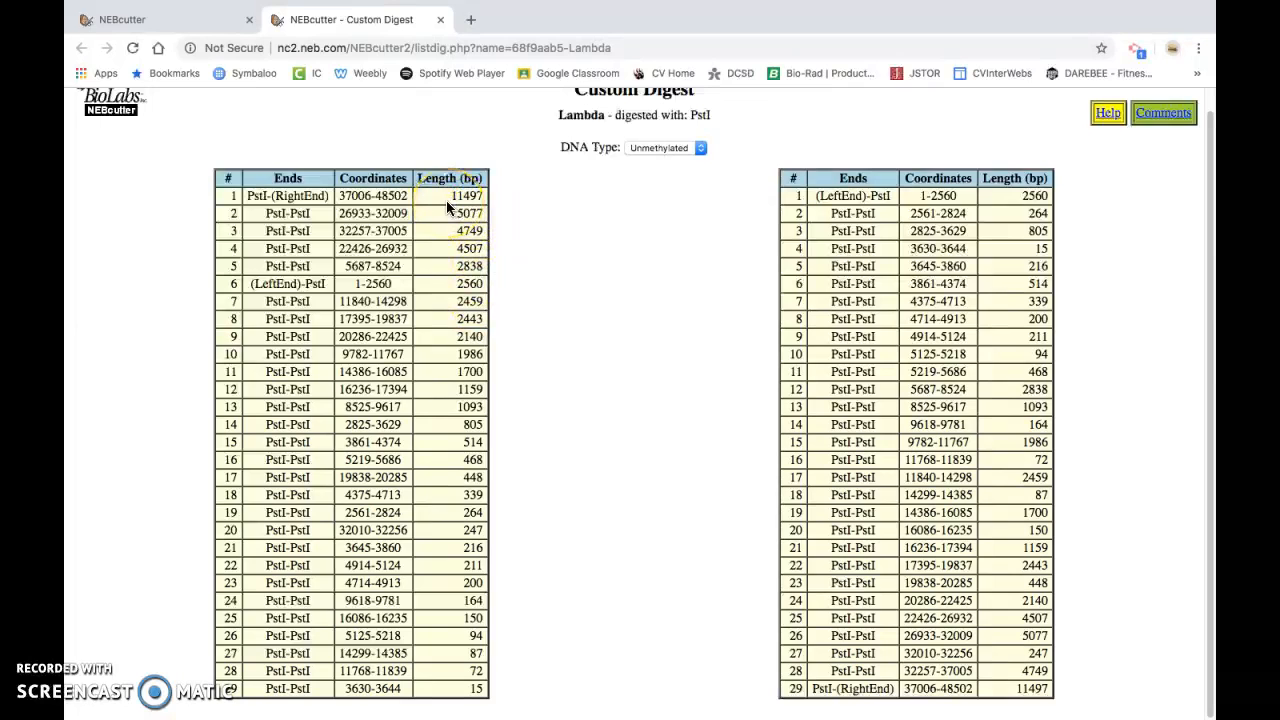
left_click_drag(447, 198, 479, 684)
left_click(535, 651)
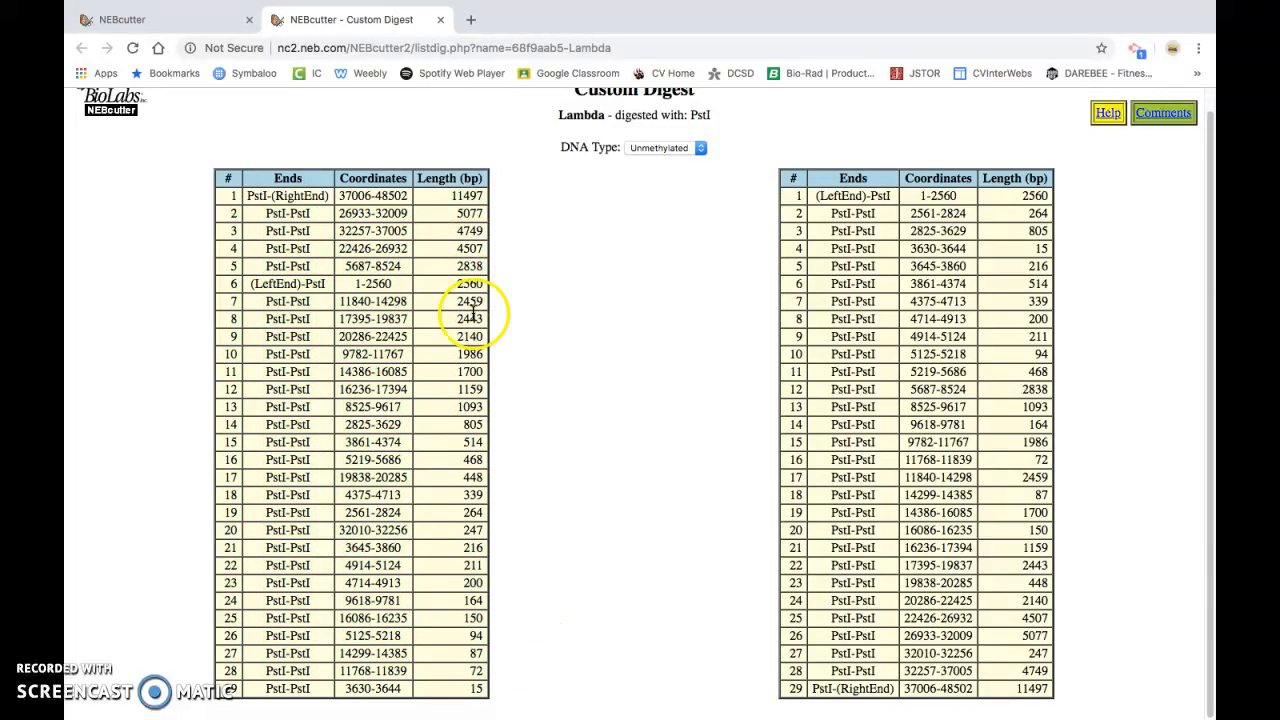
Return to the PstI digest map and display the virtual gel of the fragments
left_click(160, 19)
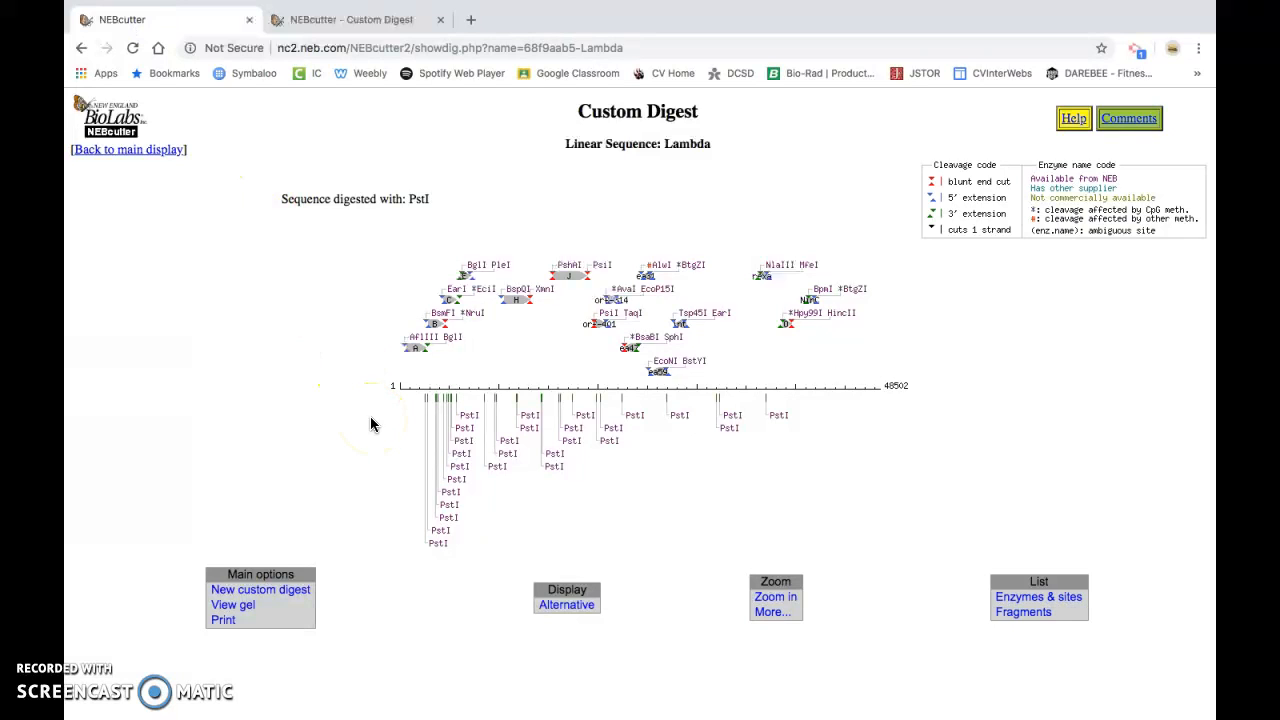
left_click(375, 468)
left_click(416, 595)
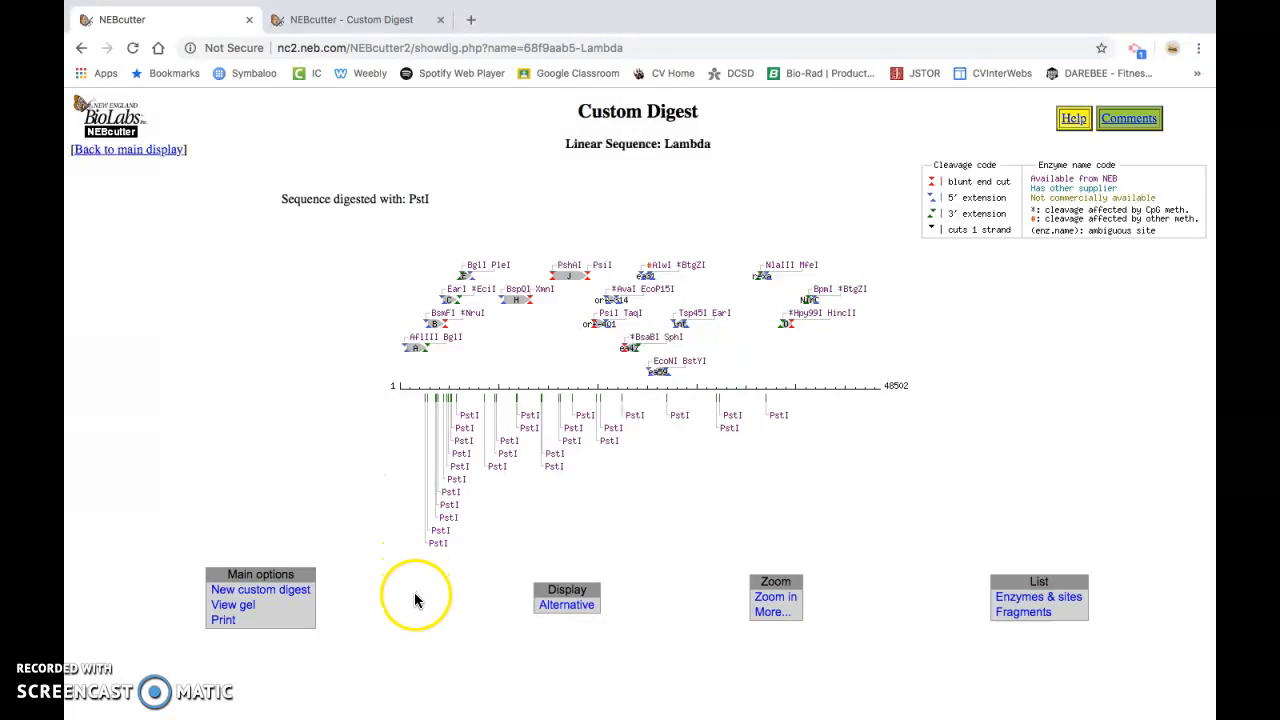
left_click(279, 612)
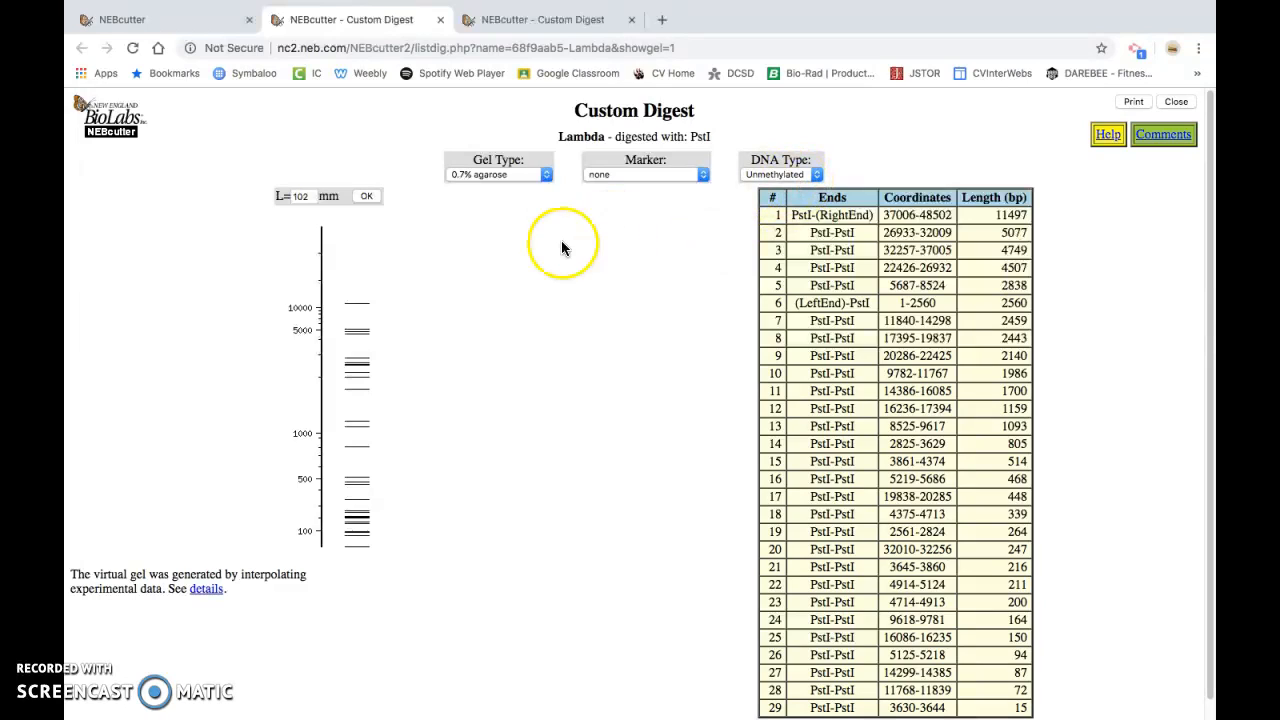
Set the virtual gel's type to 1% agarose
left_click(530, 177)
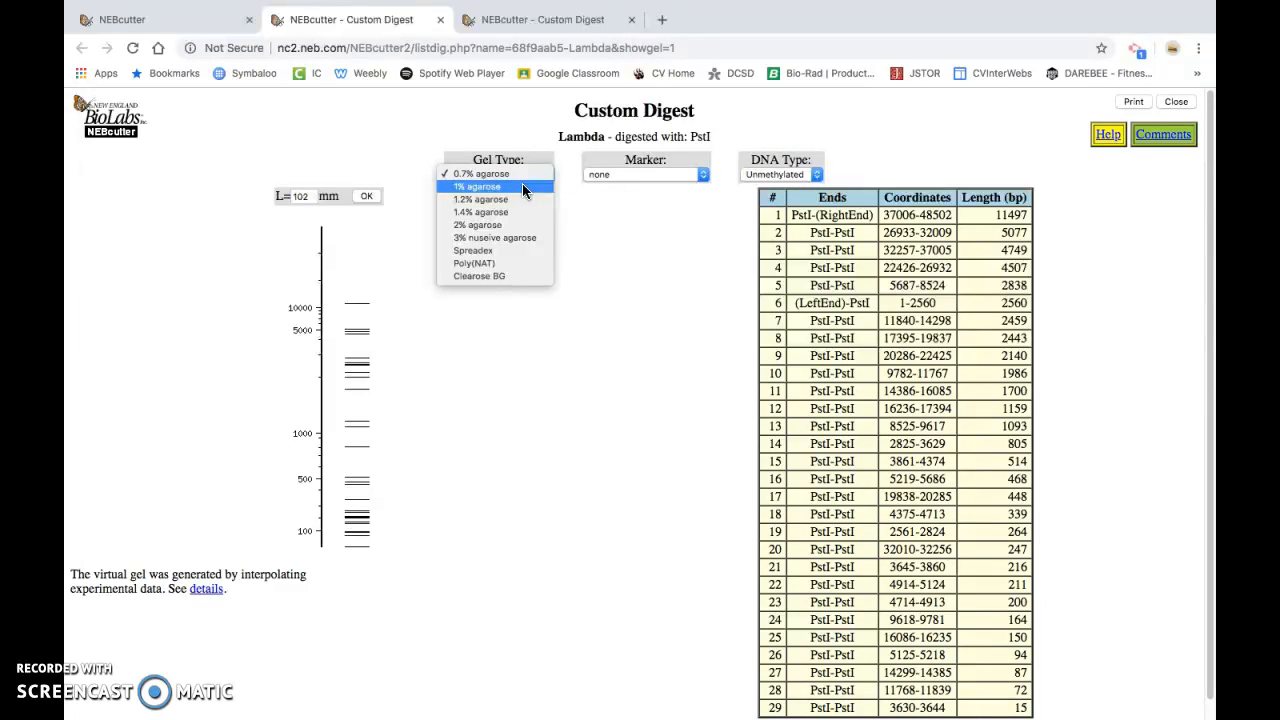
left_click(522, 187)
left_click(533, 238)
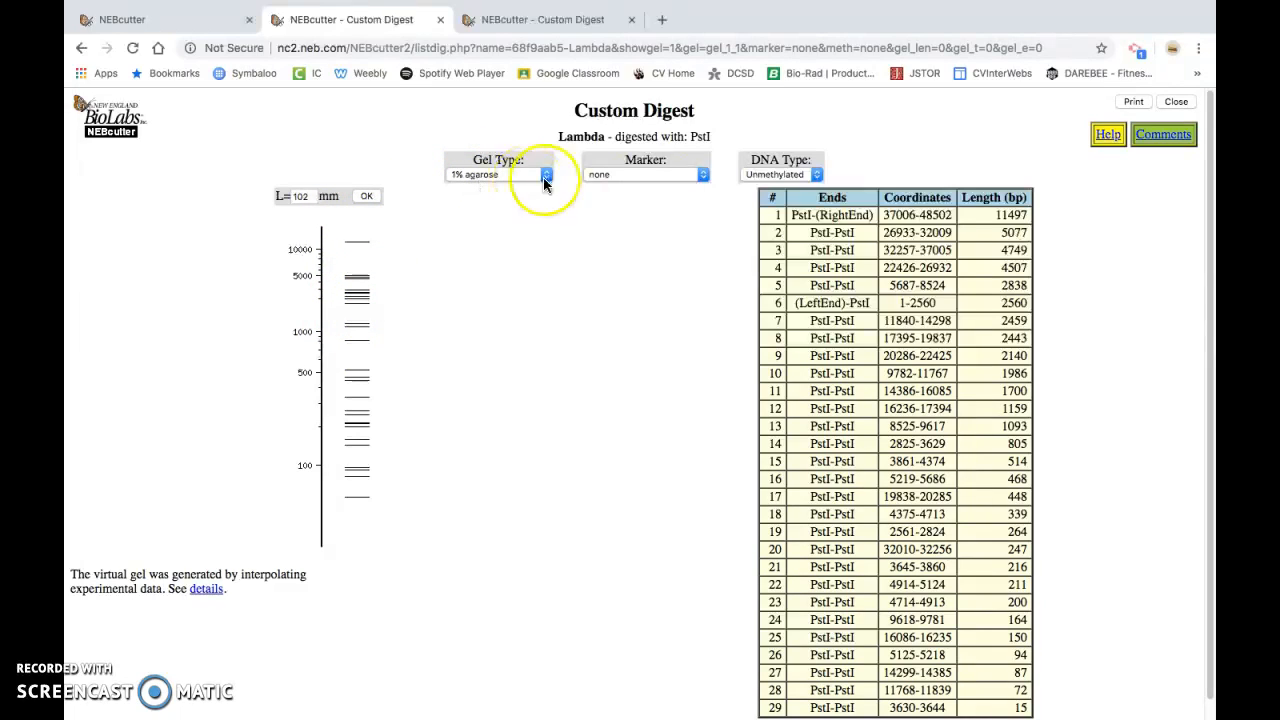
Add the Lambda - HindIII Digest marker to the virtual gel
left_click(682, 177)
left_click(688, 243)
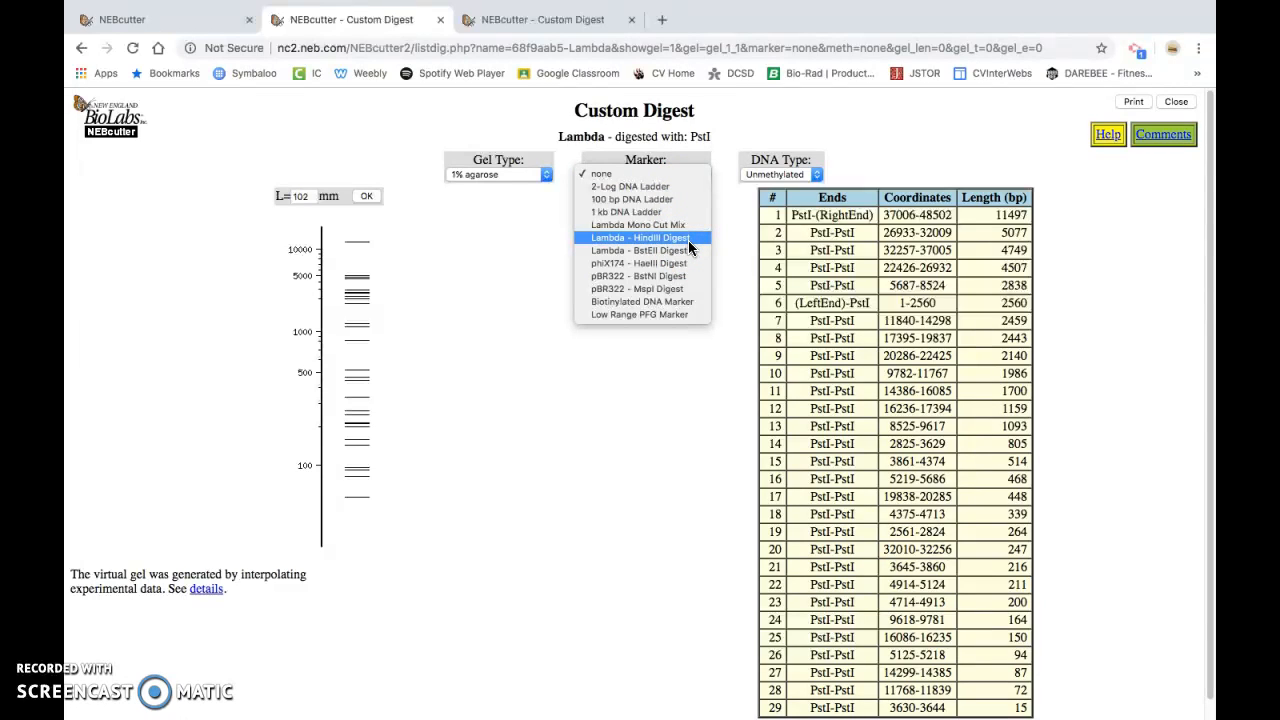
left_click(645, 238)
left_click(645, 240)
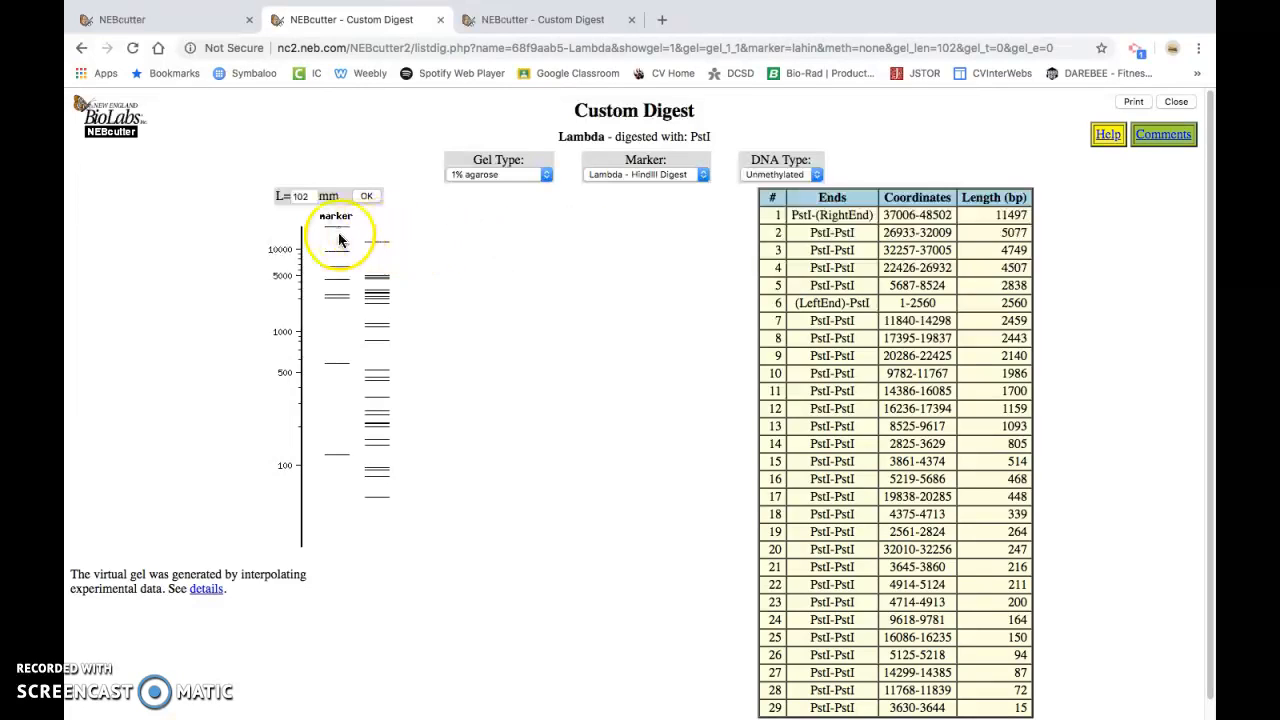
Examine the fragment sizes of individual bands in the marker lane and the PstI digest lane, including the largest and smallest
mouse_move(336, 233)
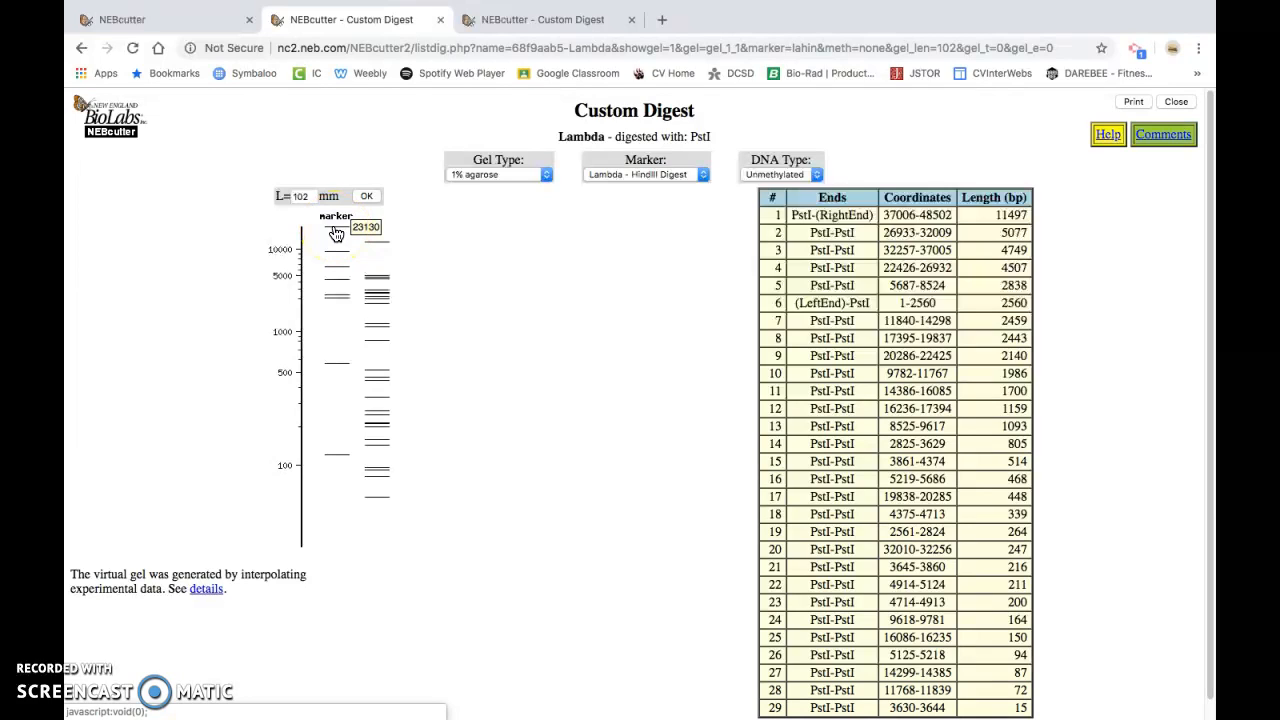
mouse_move(336, 259)
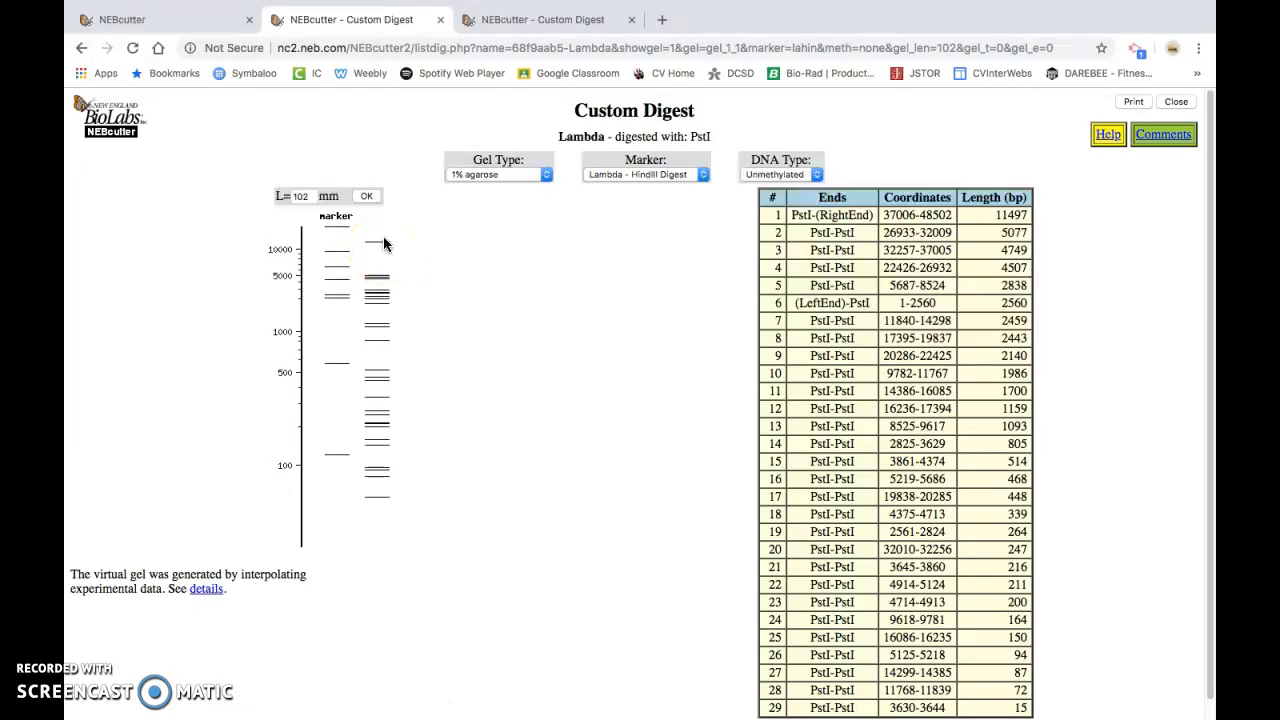
mouse_move(385, 250)
scroll(790, 430, "down", 1)
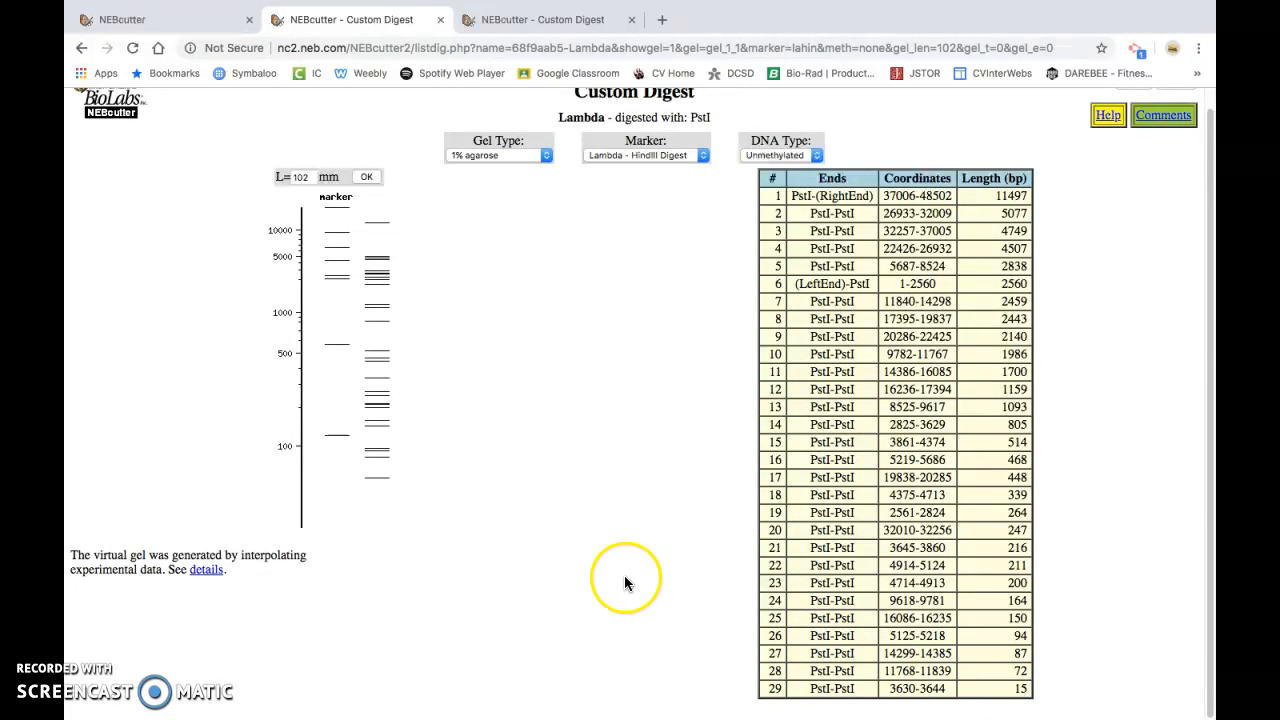
mouse_move(379, 486)
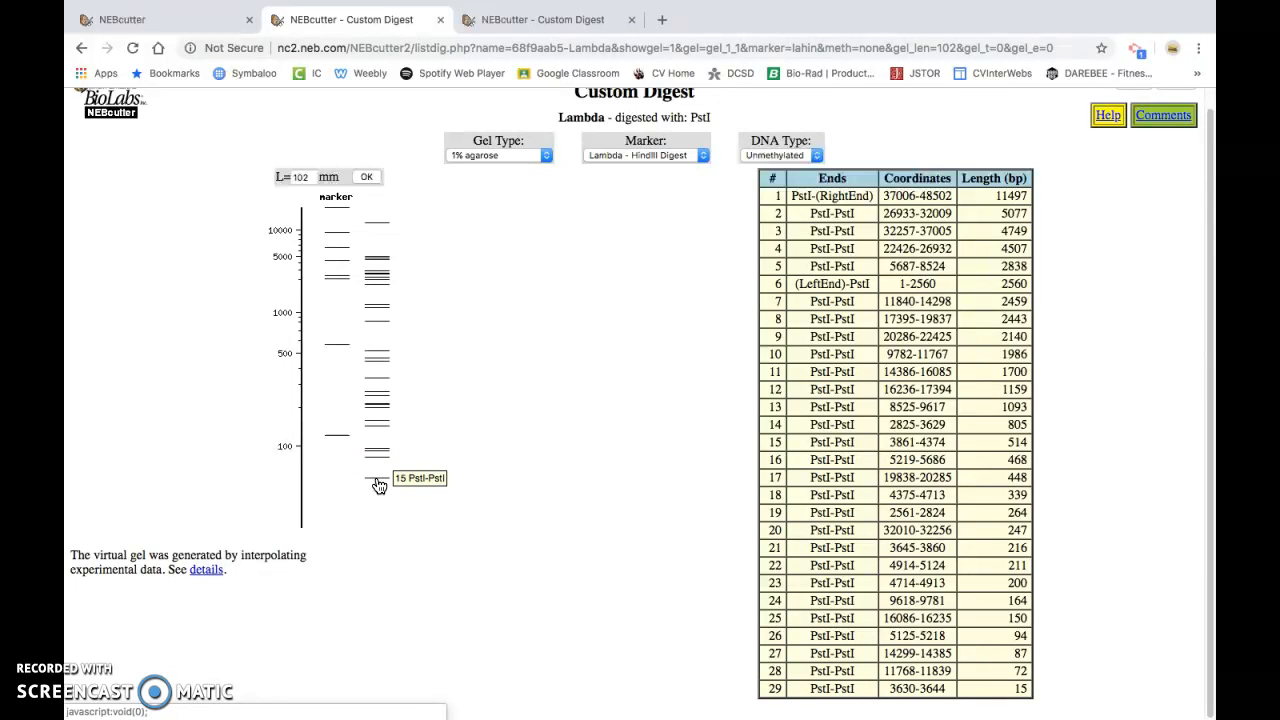
scroll(444, 470, "up", 1)
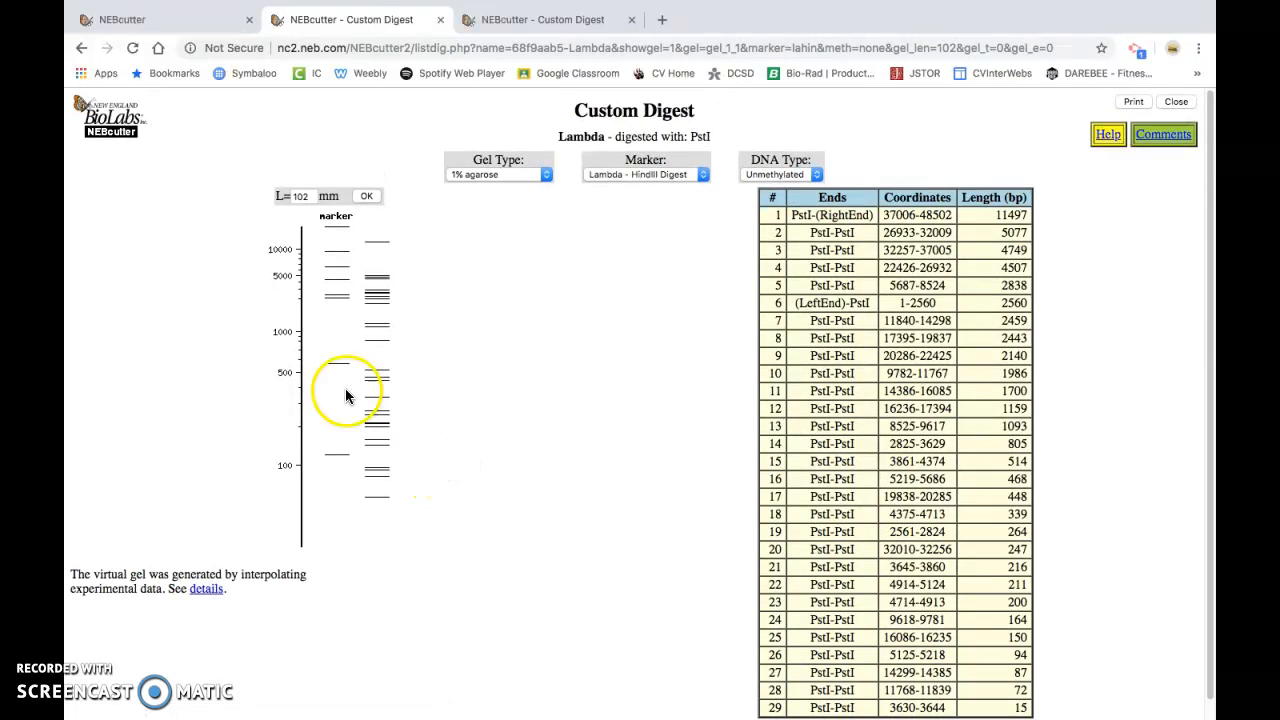
Preview the printout of the virtual gel with its fragment table and close the preview without printing
left_click(1136, 101)
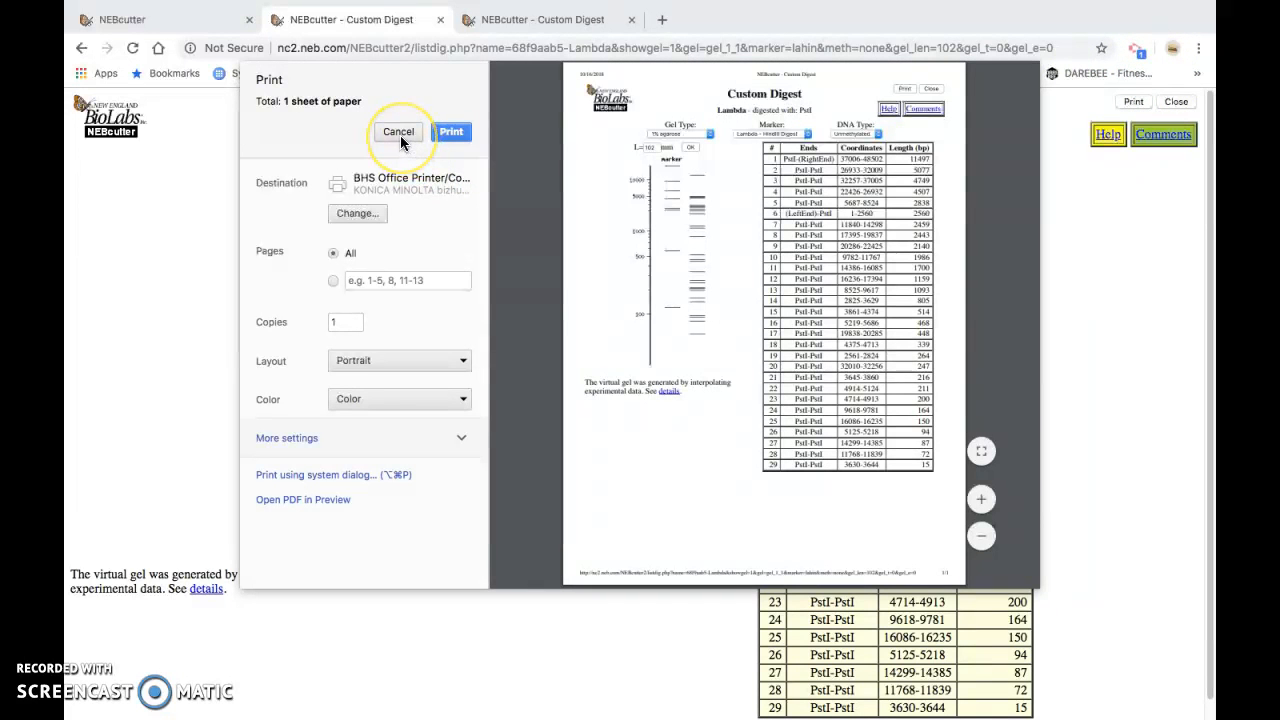
left_click(398, 132)
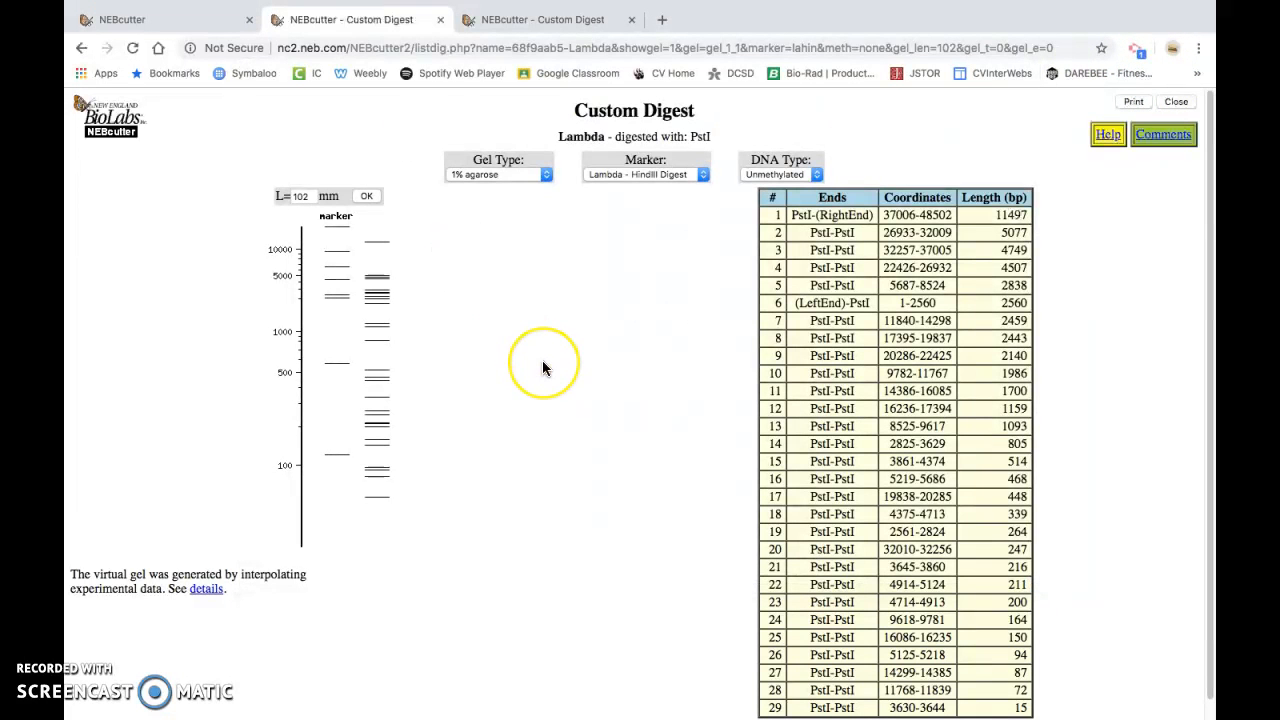